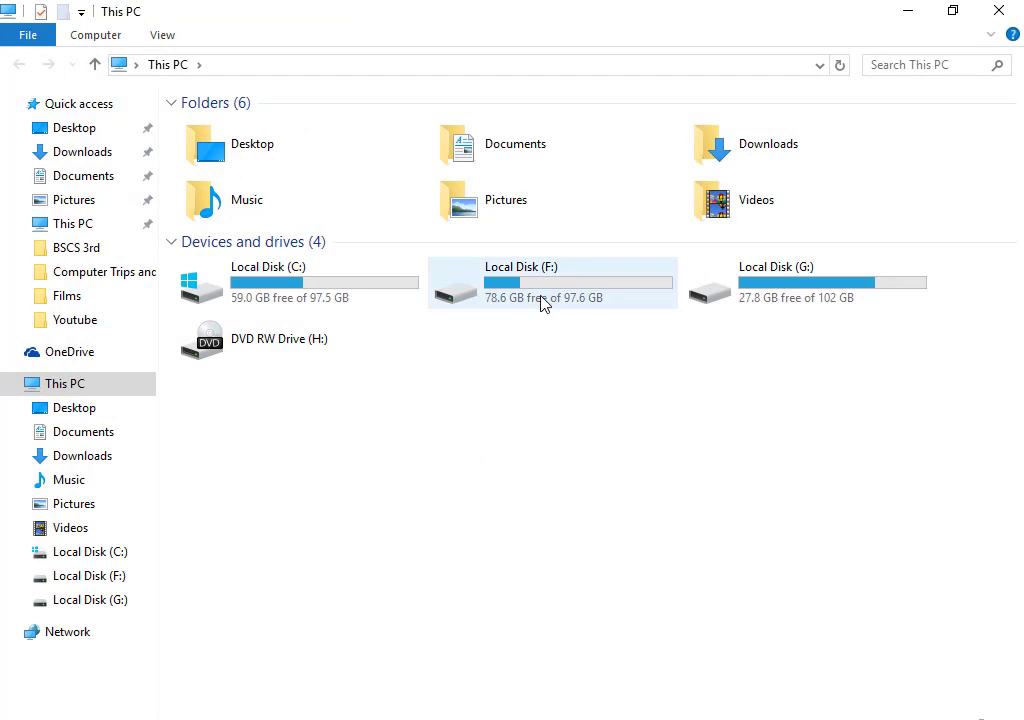
Step: Create a new folder named STAR on Local Disk (F:)
{"action": "double_click", "coordinate": [542, 299]}
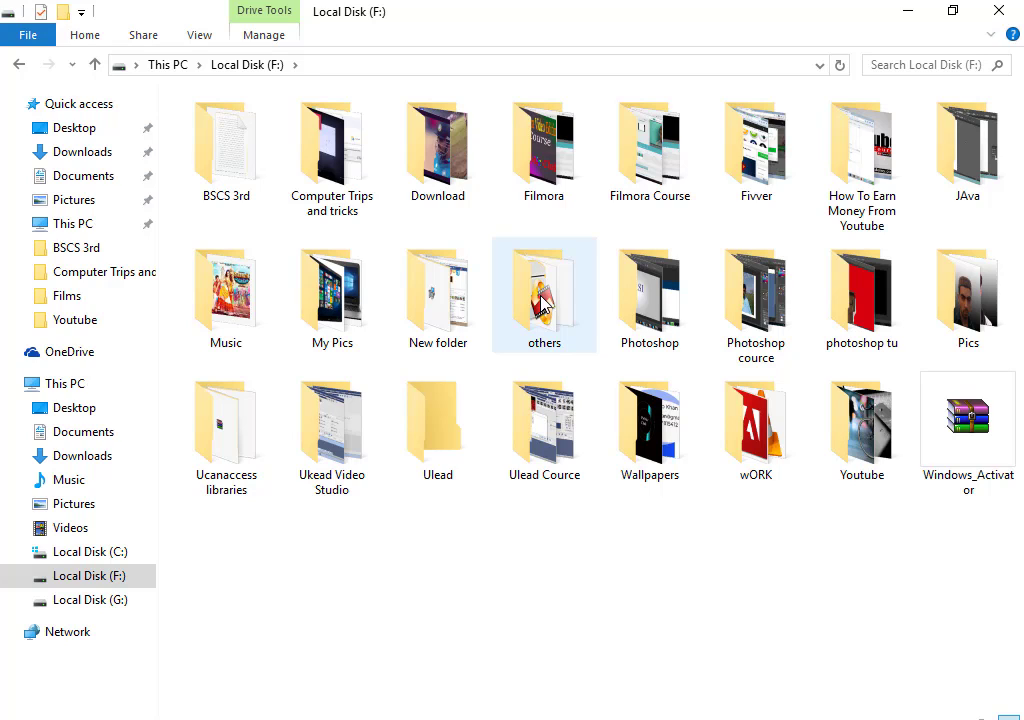
{"action": "left_click", "coordinate": [18, 64]}
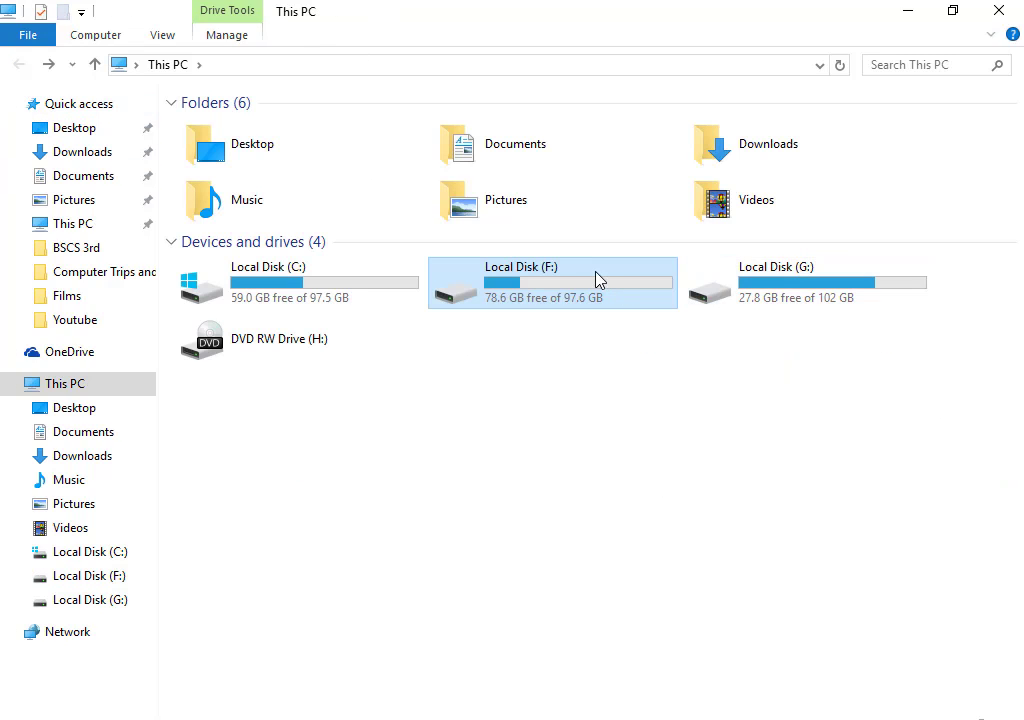
{"action": "double_click", "coordinate": [598, 279]}
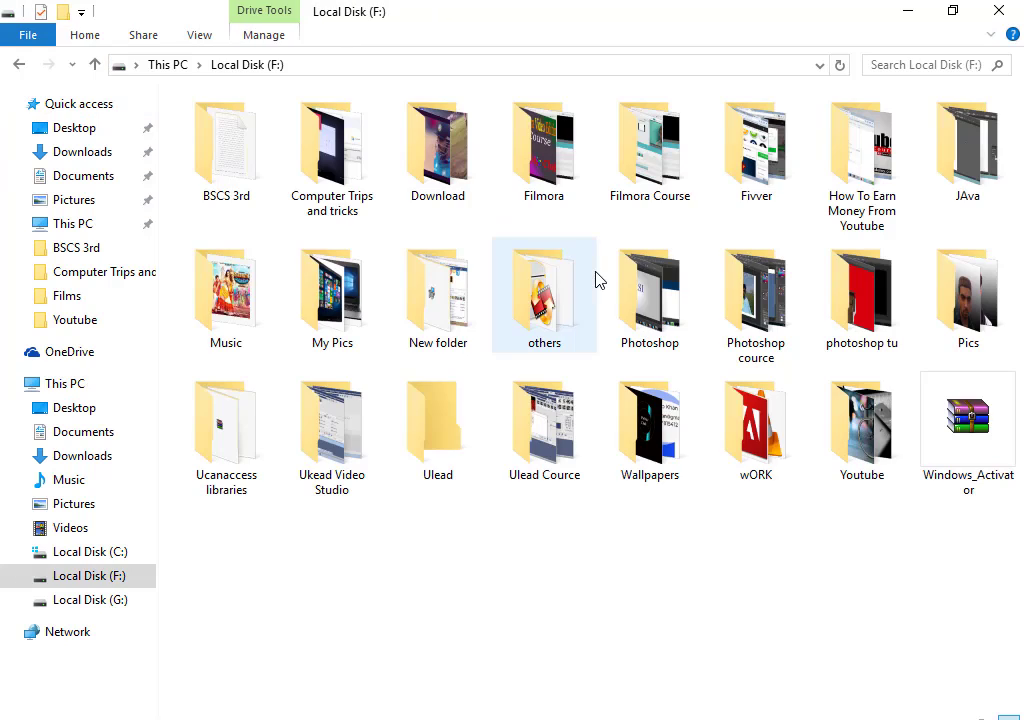
{"action": "left_click", "coordinate": [18, 64]}
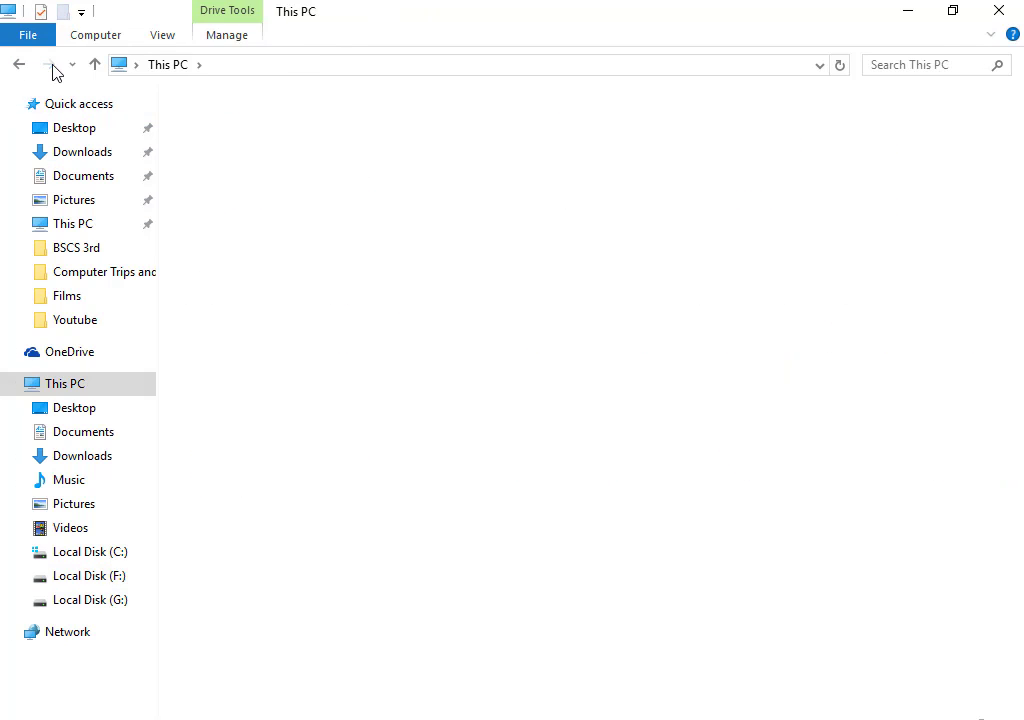
{"action": "left_click", "coordinate": [50, 64]}
{"action": "key", "text": "ctrl+shift+n"}
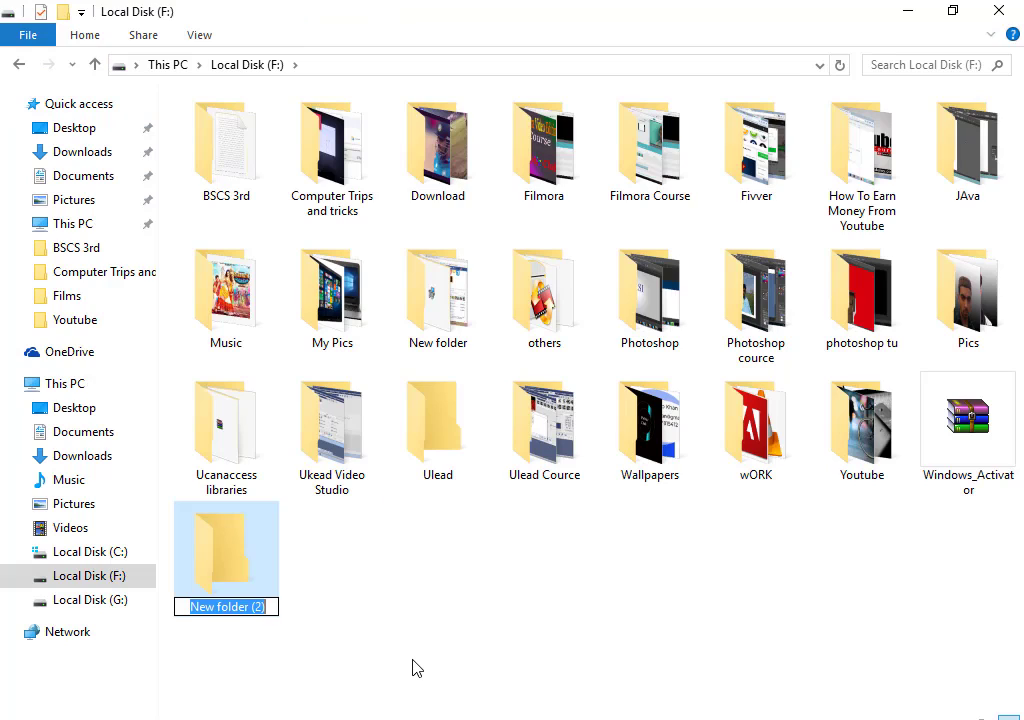
{"action": "key", "text": "BackSpace"}
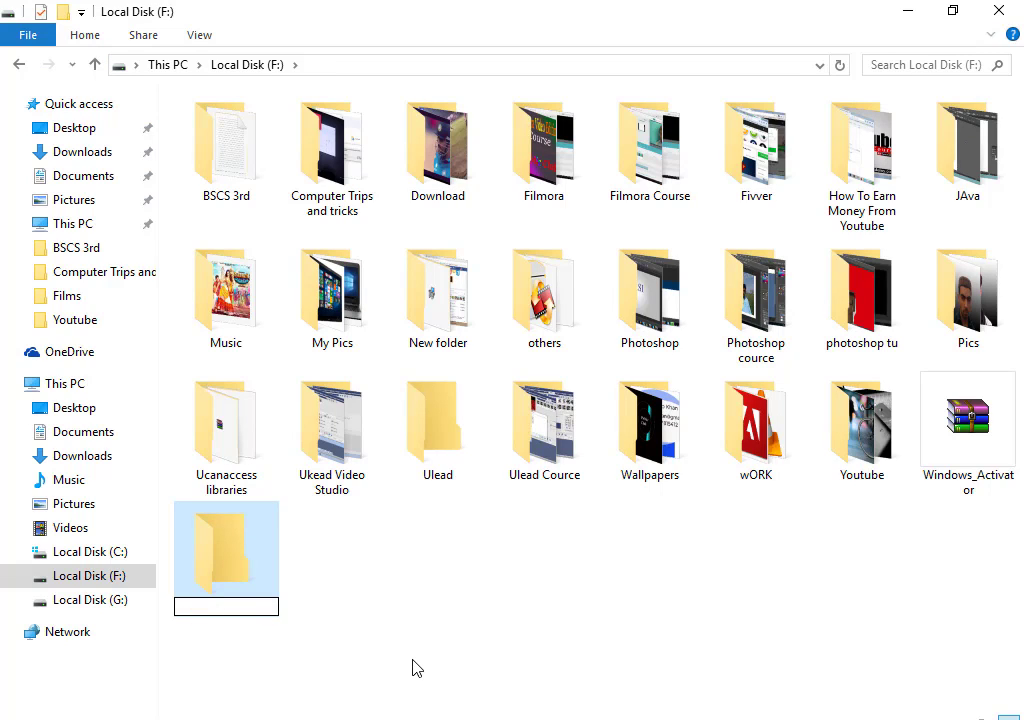
{"action": "type", "text": "KH"}
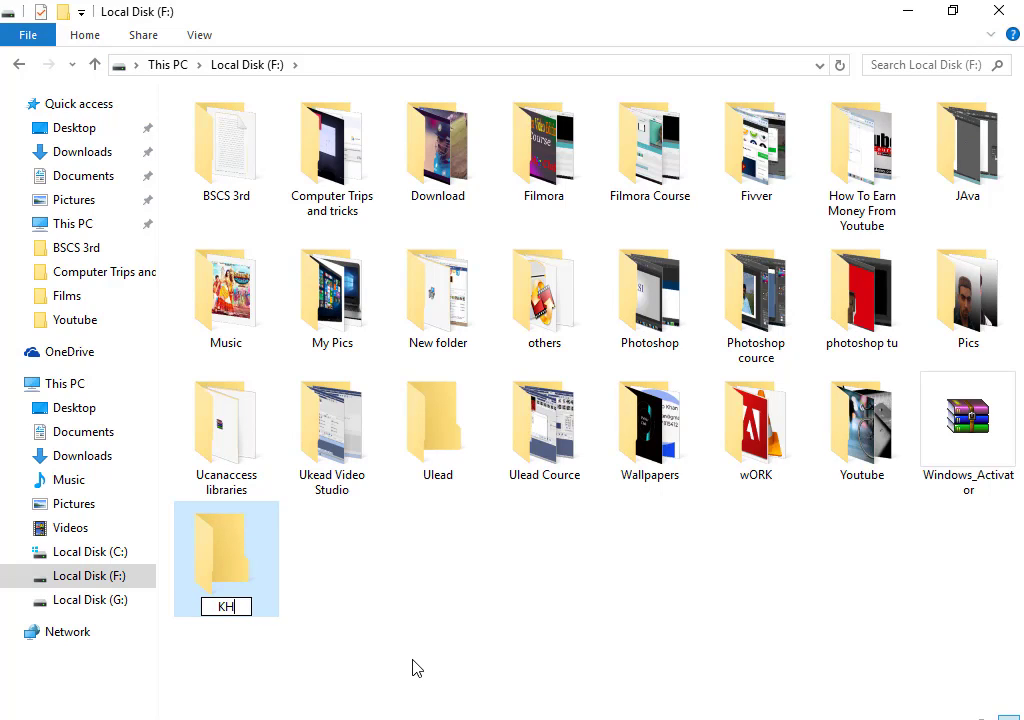
{"action": "key", "text": "BackSpace"}
{"action": "key", "text": "BackSpace"}
{"action": "type", "text": "STAR"}
{"action": "key", "text": "Return"}
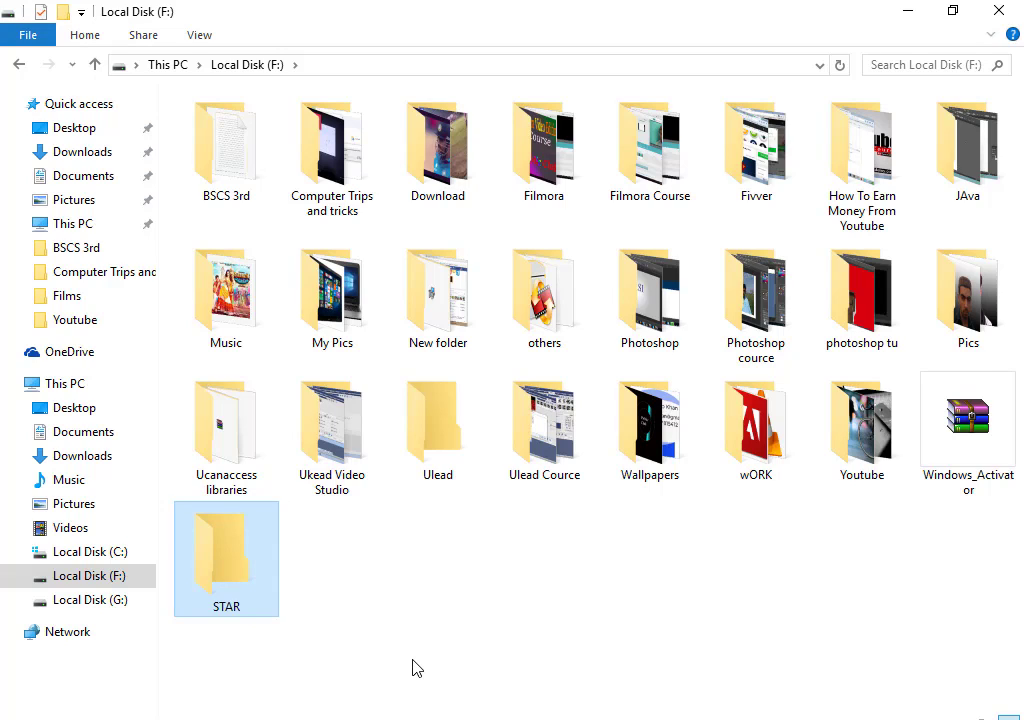
Step: Move the Ukead Video Studio folder into the STAR folder on Local Disk (F:)
{"action": "double_click", "coordinate": [571, 457]}
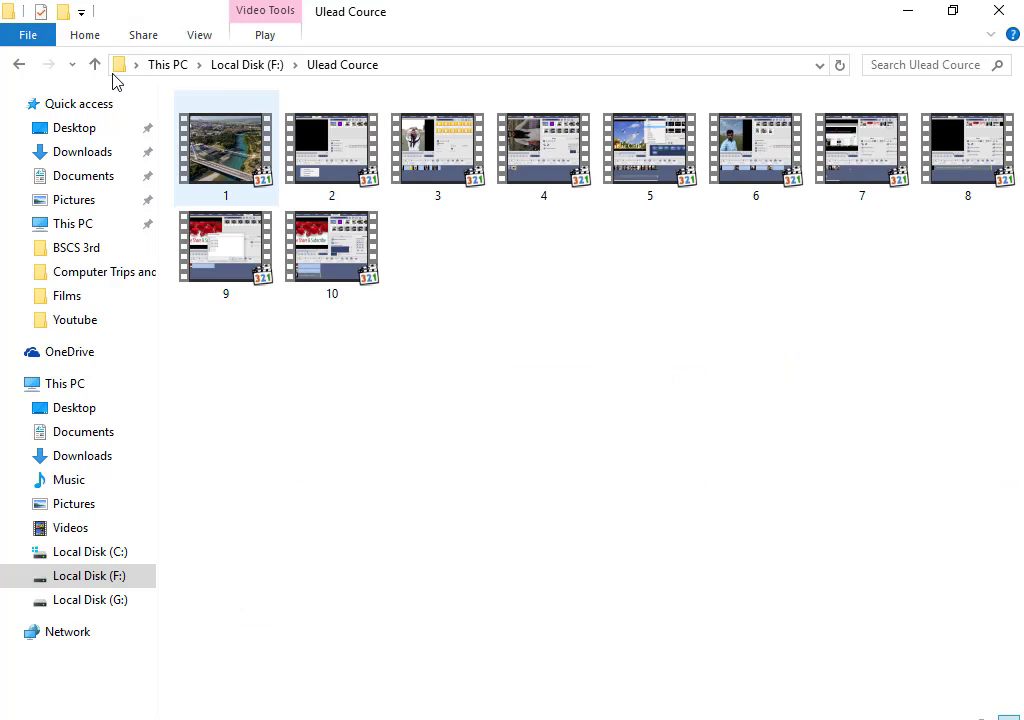
{"action": "left_click", "coordinate": [19, 64]}
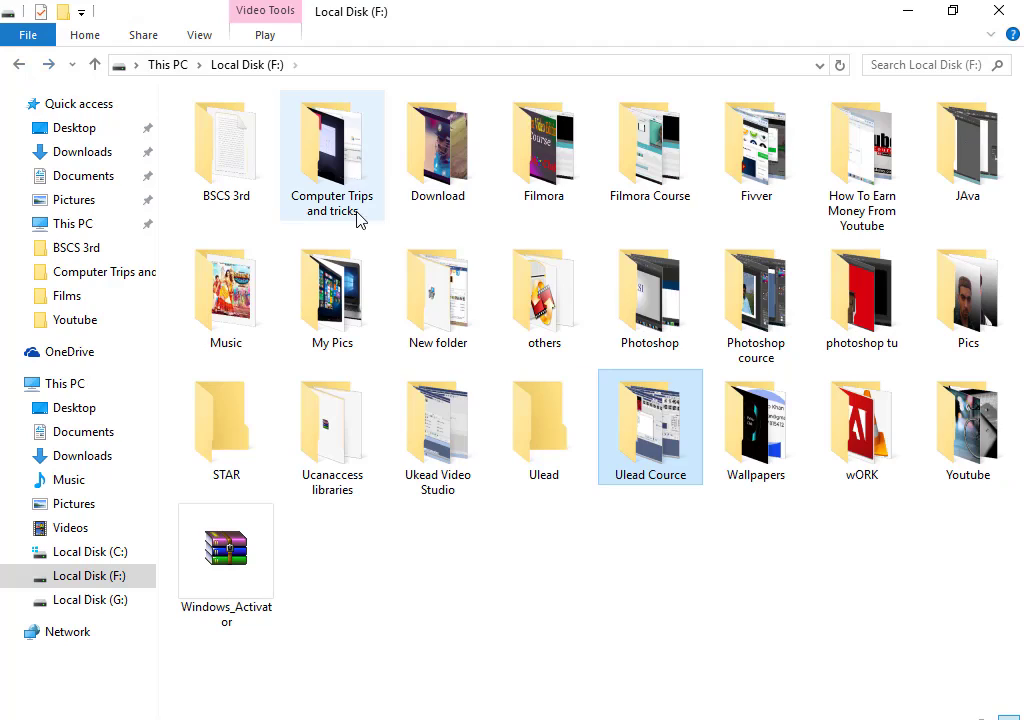
{"action": "left_click", "coordinate": [458, 440]}
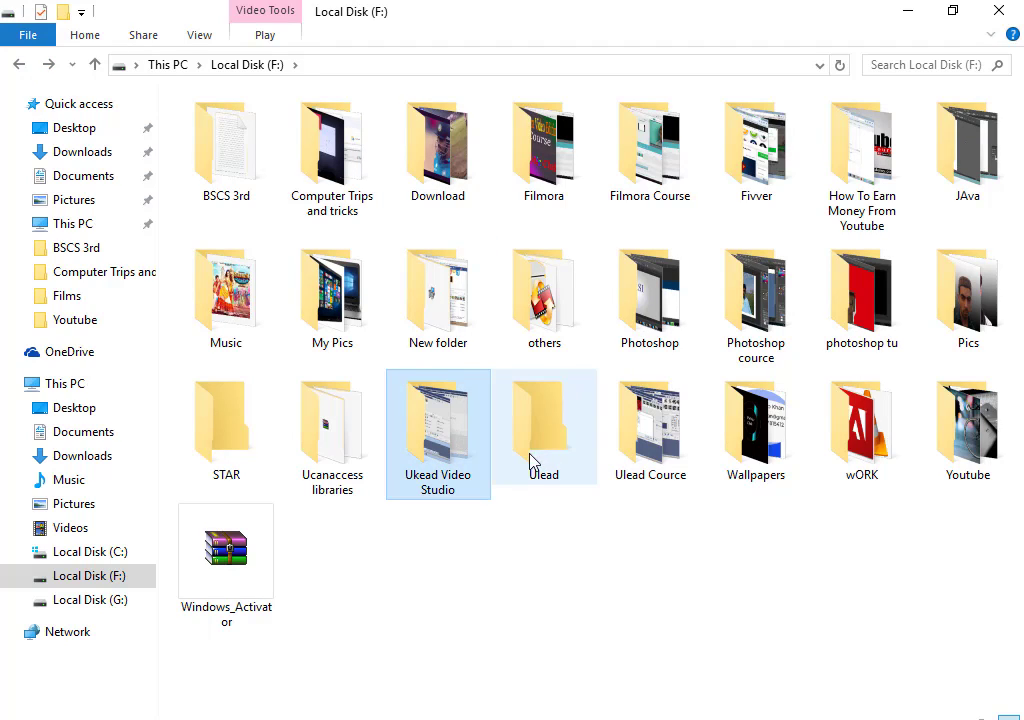
{"action": "left_click", "coordinate": [625, 471]}
{"action": "left_click", "coordinate": [451, 470]}
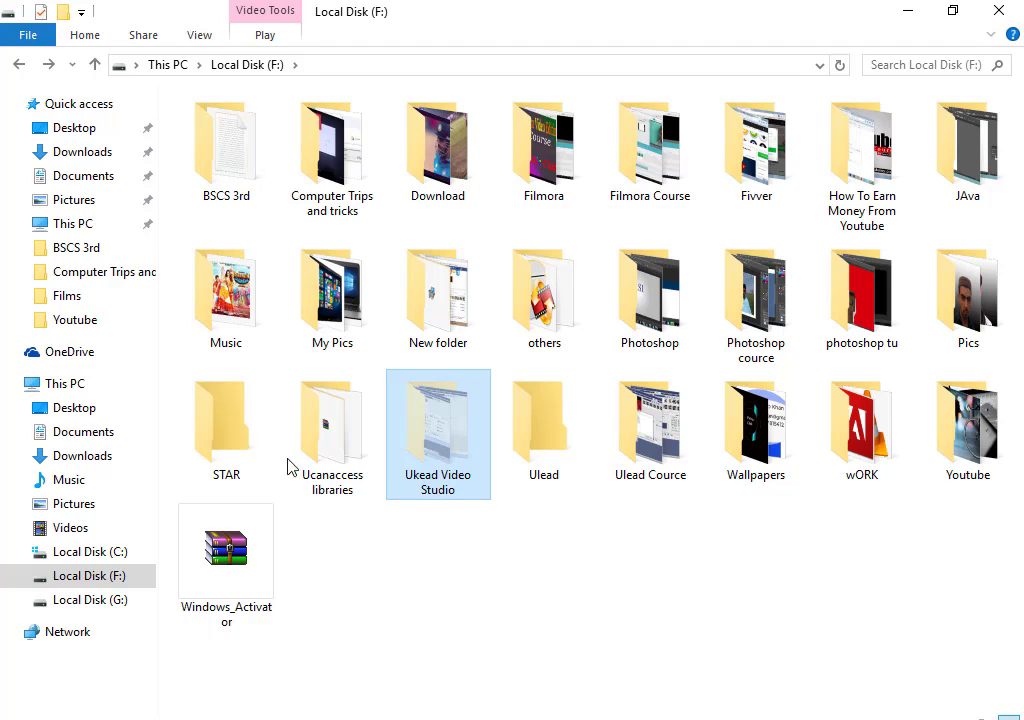
{"action": "double_click", "coordinate": [245, 442]}
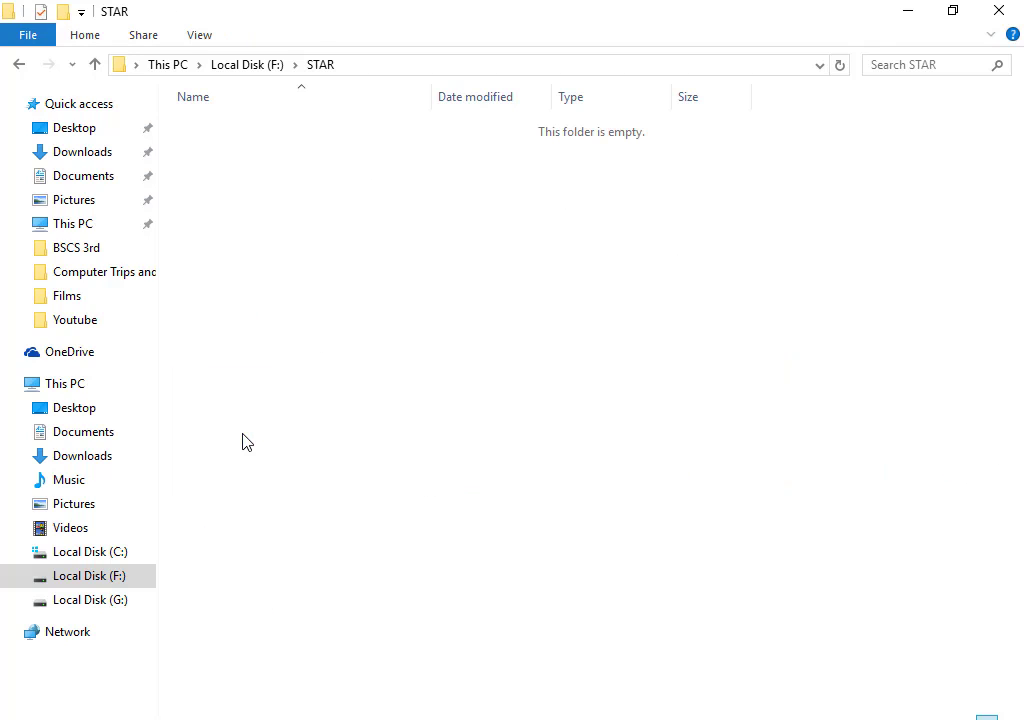
{"action": "key", "text": "ctrl+v"}
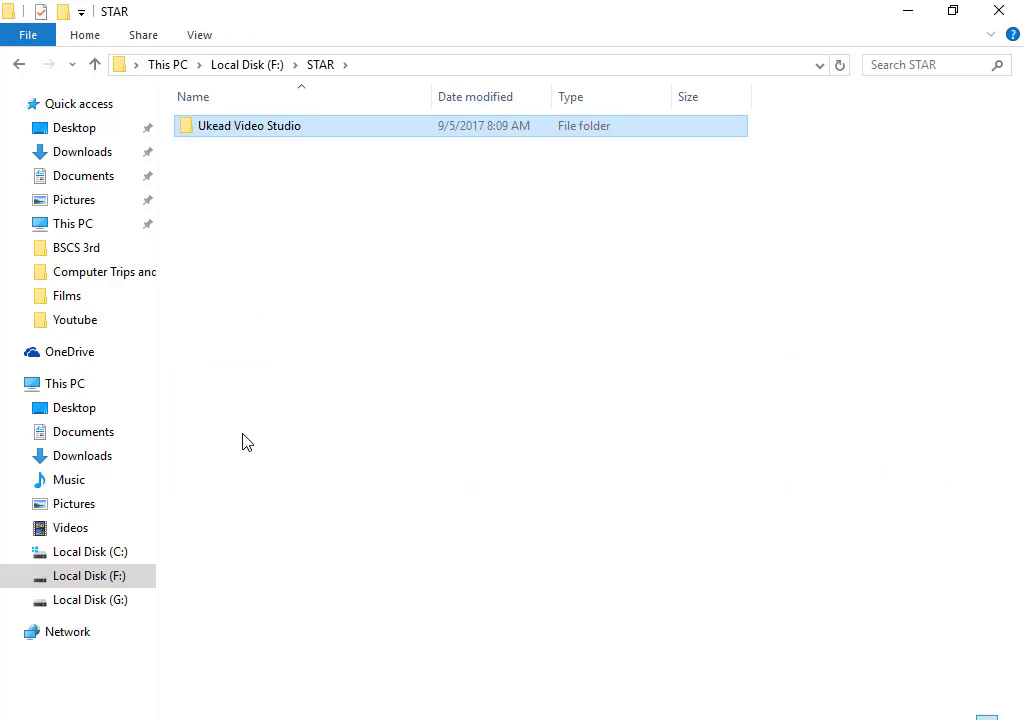
{"action": "left_click", "coordinate": [15, 64]}
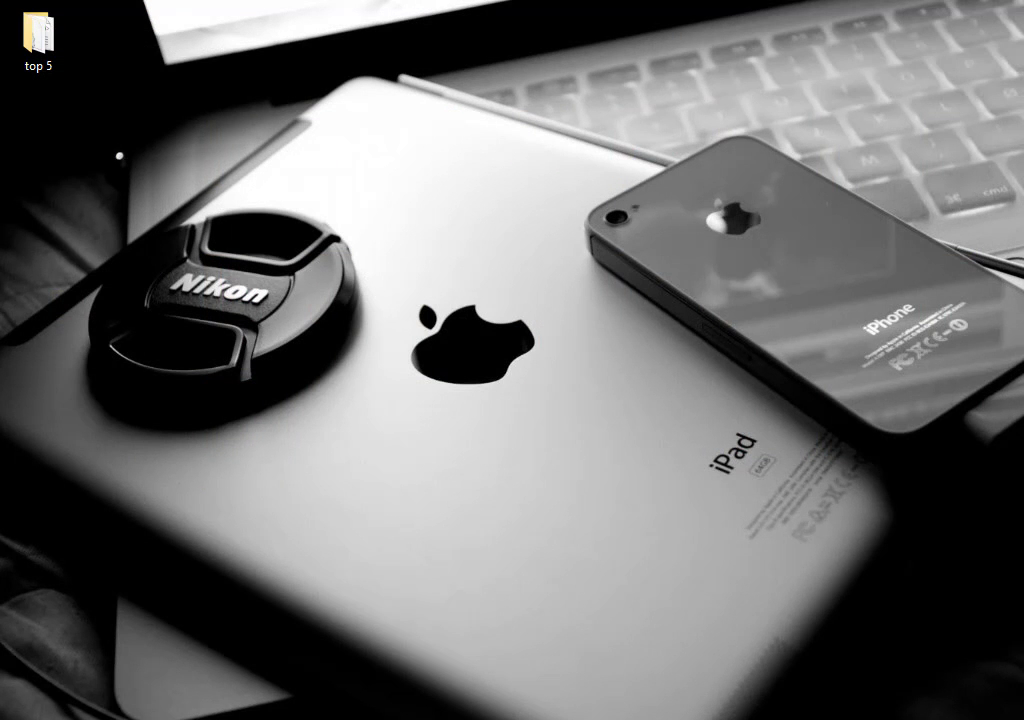
Step: Open the Windows Run dialog and replace the old command with "attrib +h +s"
{"action": "key", "text": "super+x"}
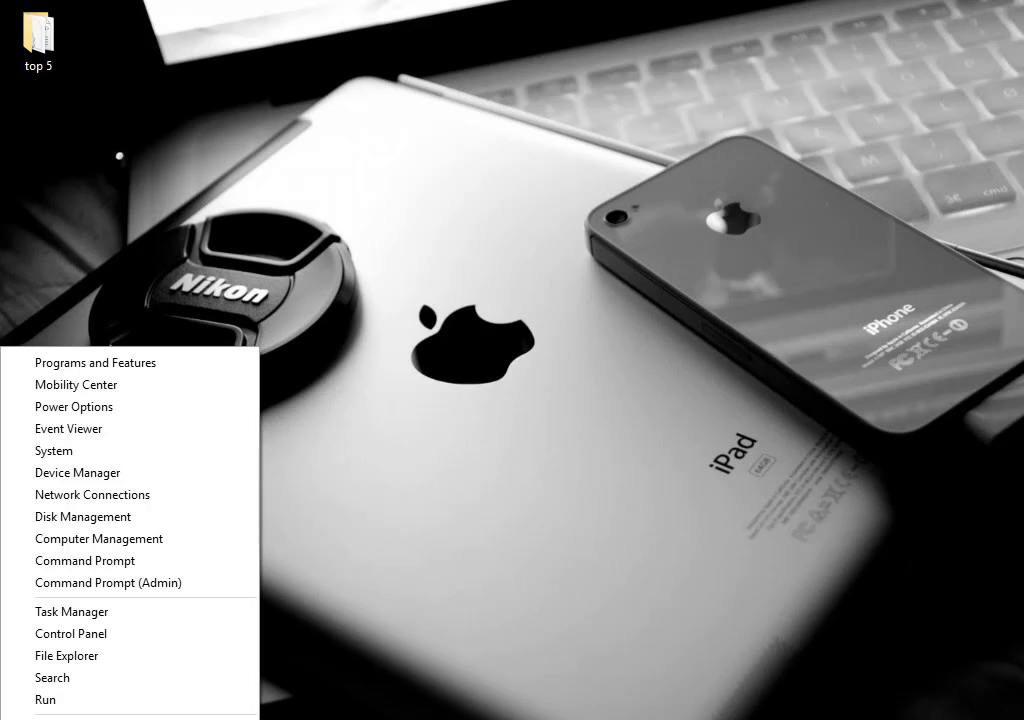
{"action": "left_click", "coordinate": [48, 706]}
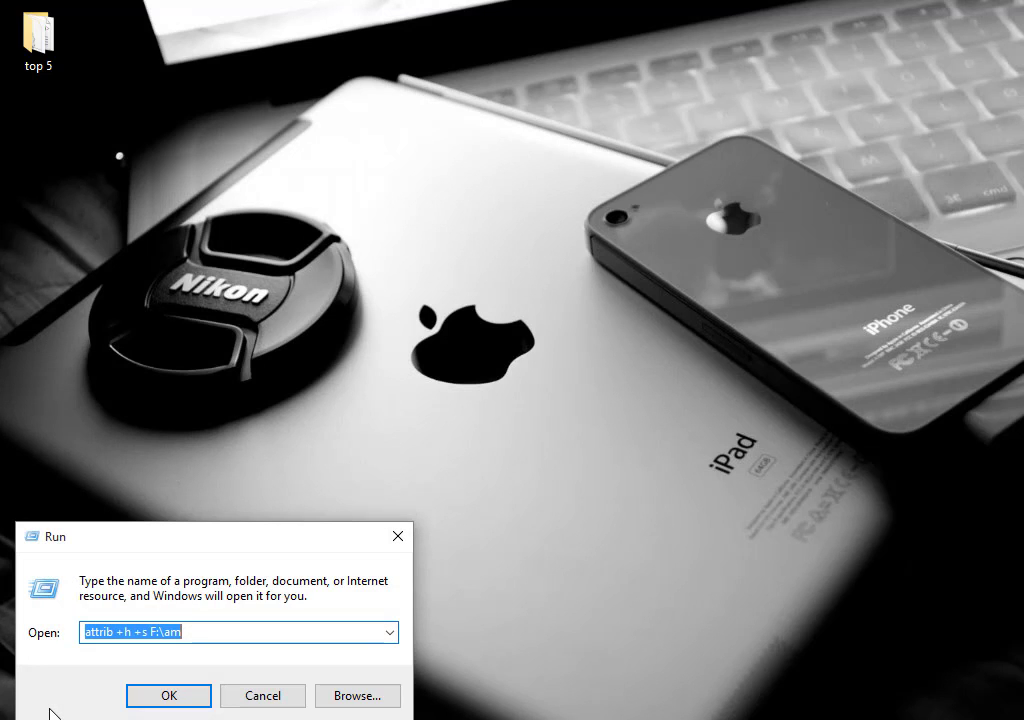
{"action": "key", "text": "BackSpace"}
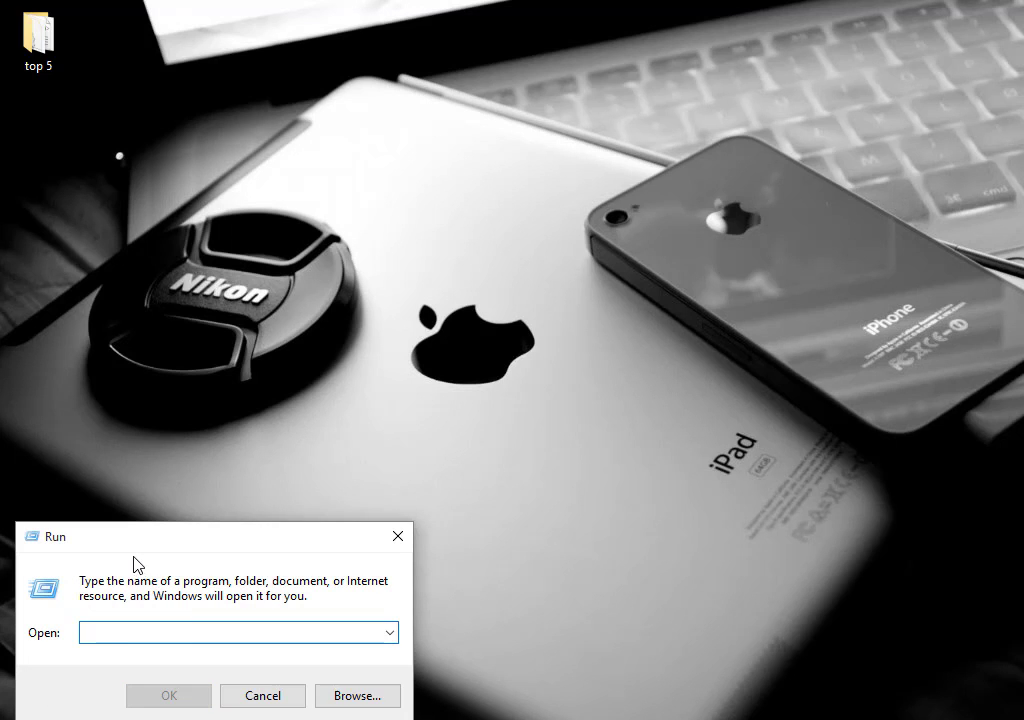
{"action": "left_click_drag", "start_coordinate": [135, 547], "coordinate": [352, 387]}
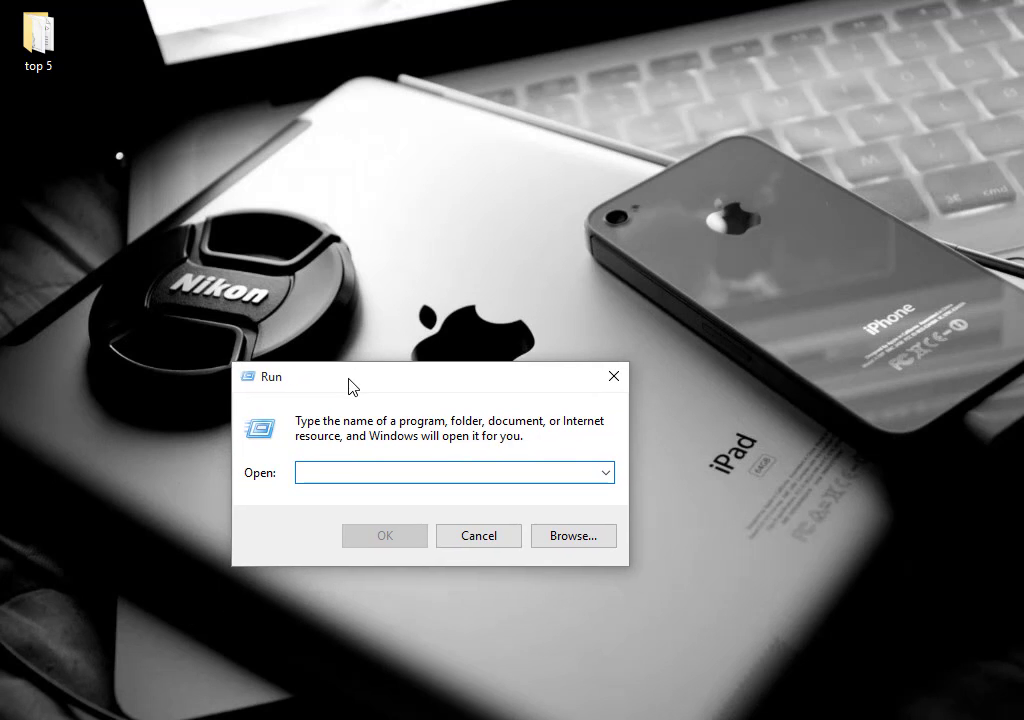
{"action": "type", "text": "a"}
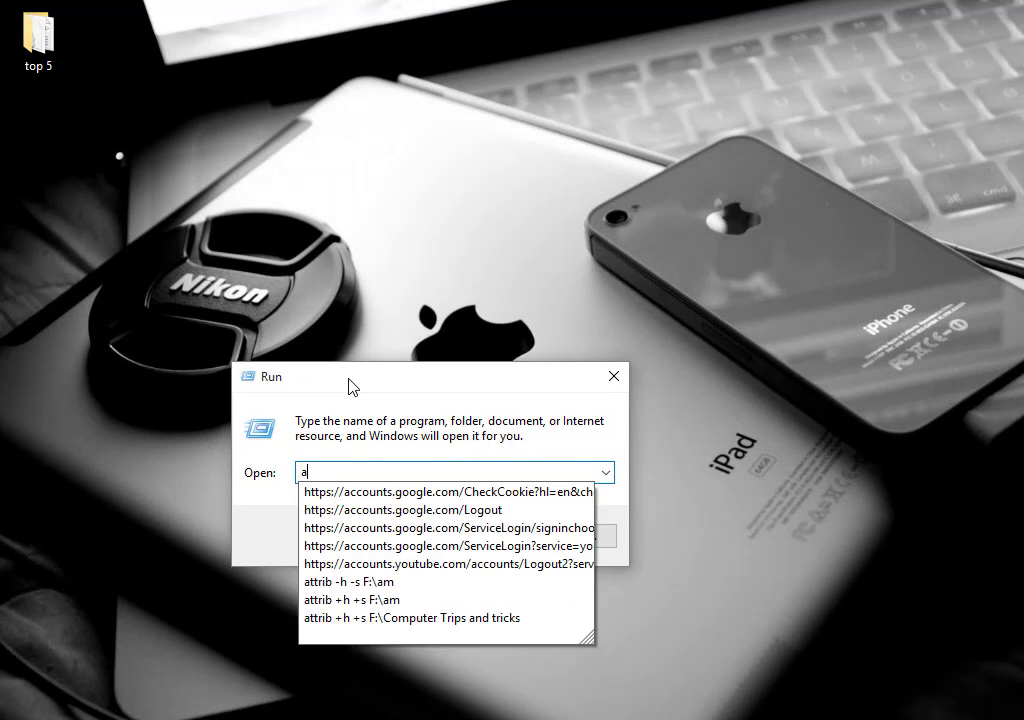
{"action": "type", "text": "ttrib"}
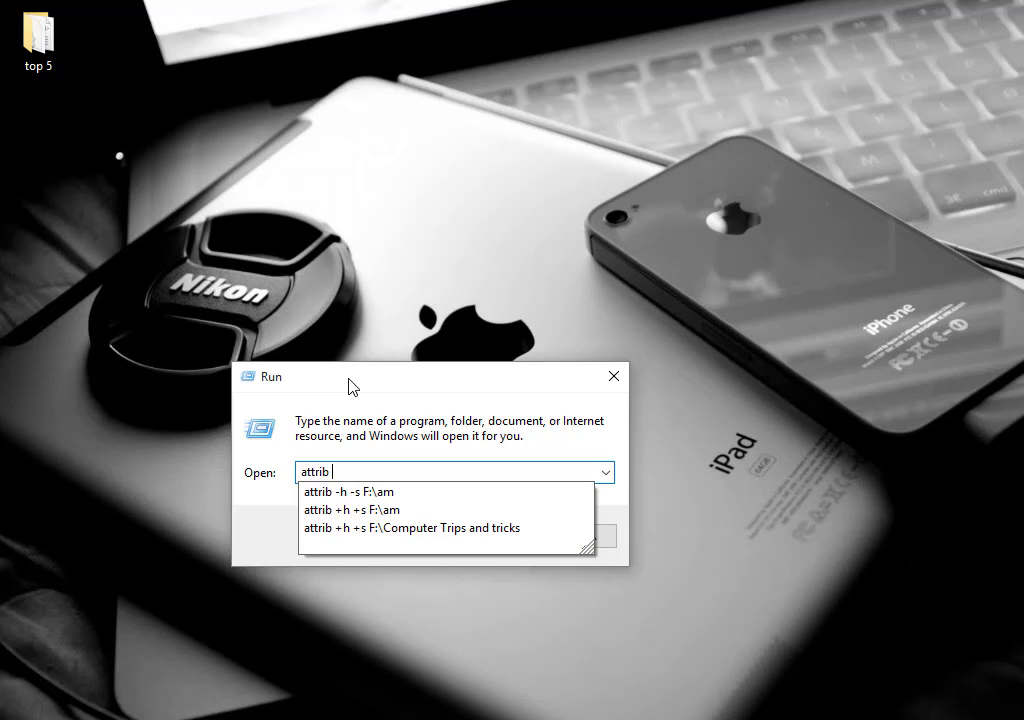
{"action": "type", "text": " +"}
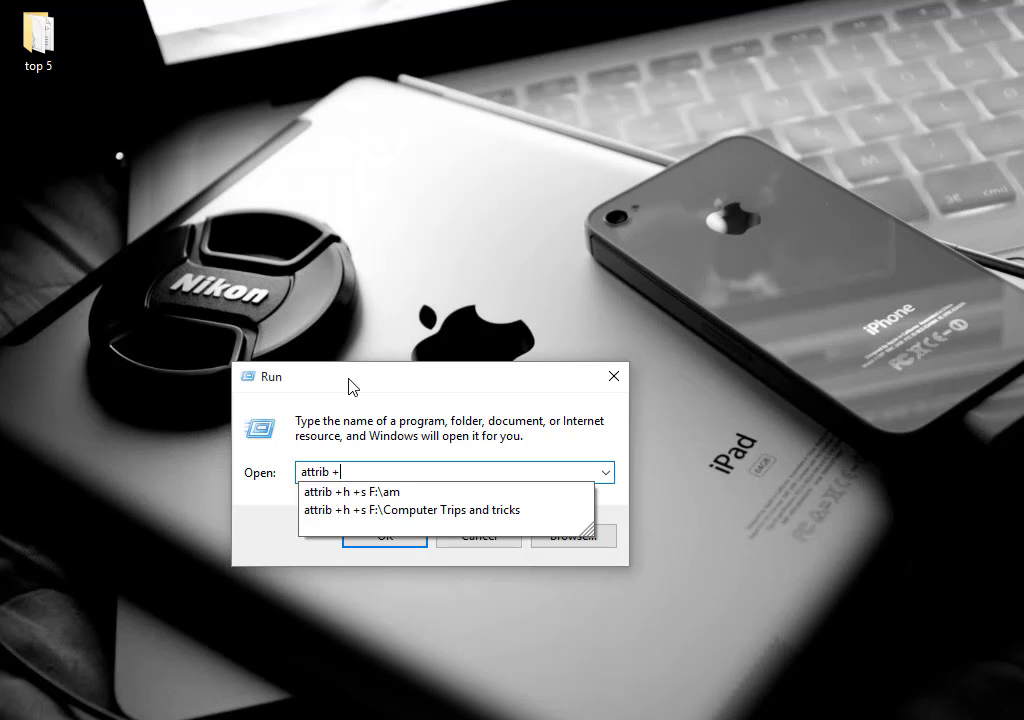
{"action": "type", "text": "H"}
{"action": "key", "text": "BackSpace"}
{"action": "type", "text": "h +s"}
Step: Check the name and location of the STAR folder on Local Disk (F:)
{"action": "key", "text": "super"}
{"action": "left_click", "coordinate": [298, 608]}
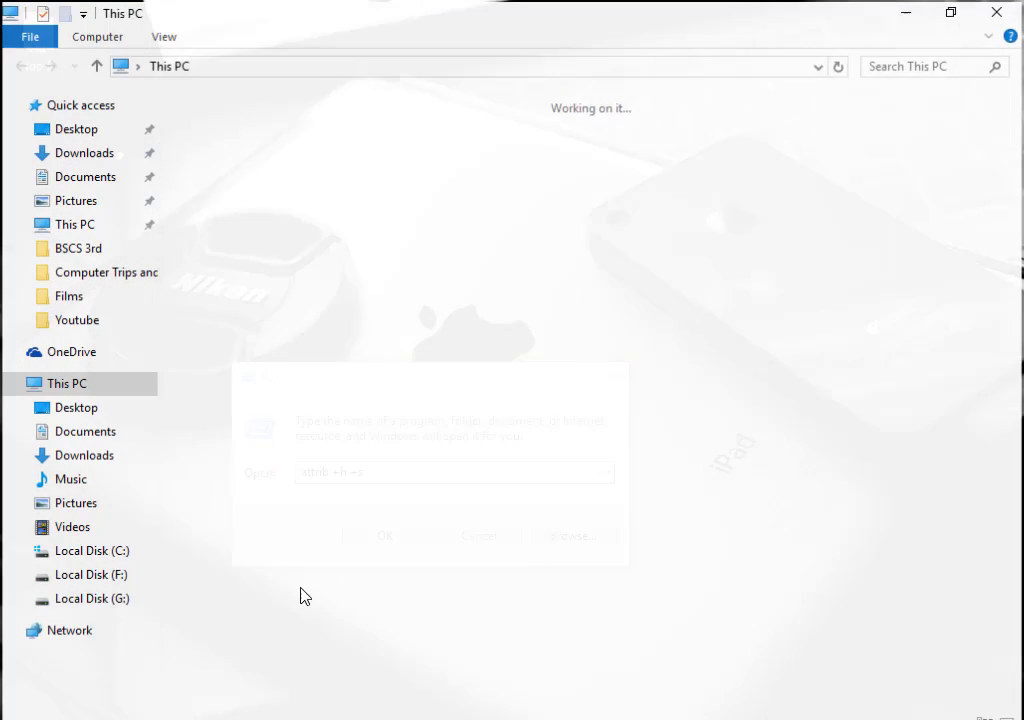
{"action": "double_click", "coordinate": [507, 315]}
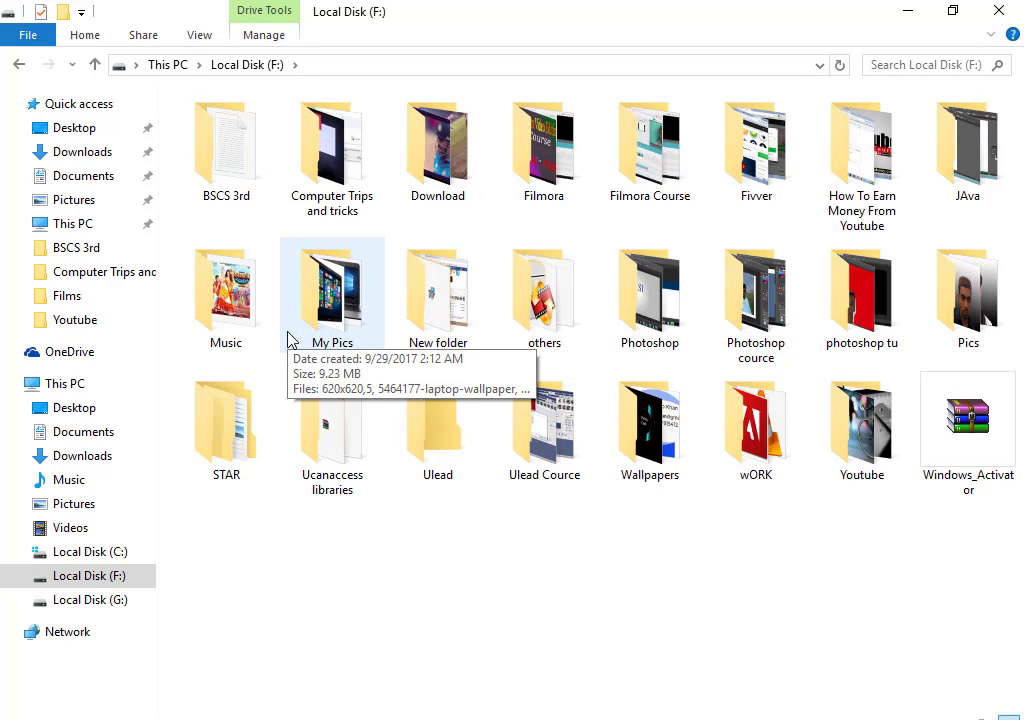
{"action": "left_click", "coordinate": [213, 430]}
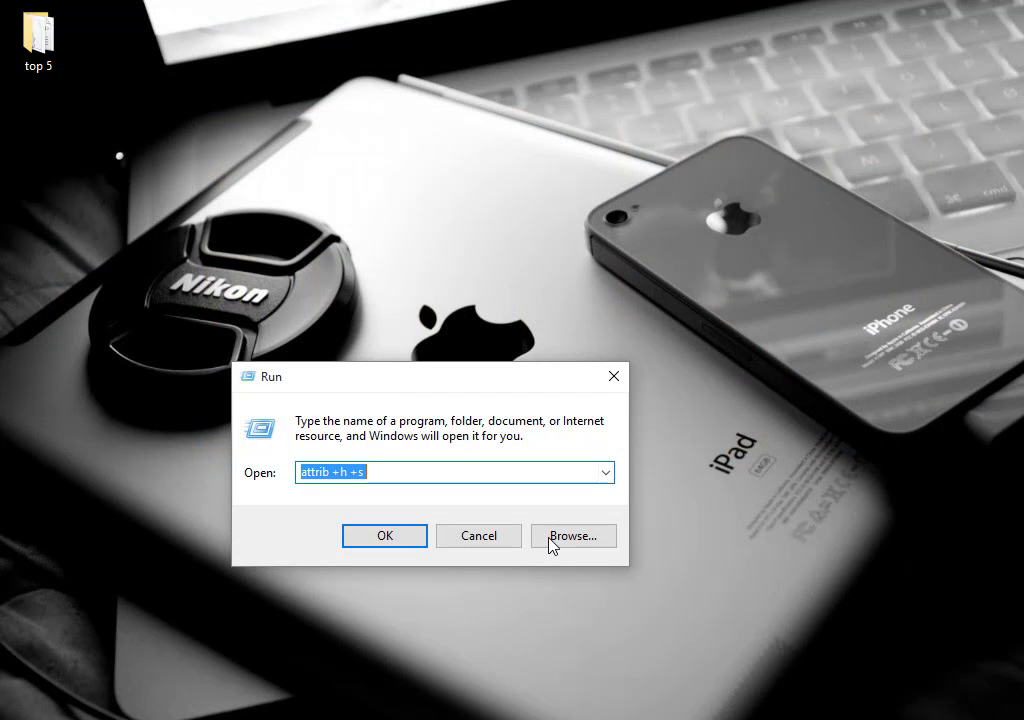
Step: Complete the Run command with the path F:\STAR and execute "attrib +h +s F:\STAR"
{"action": "left_click", "coordinate": [382, 466]}
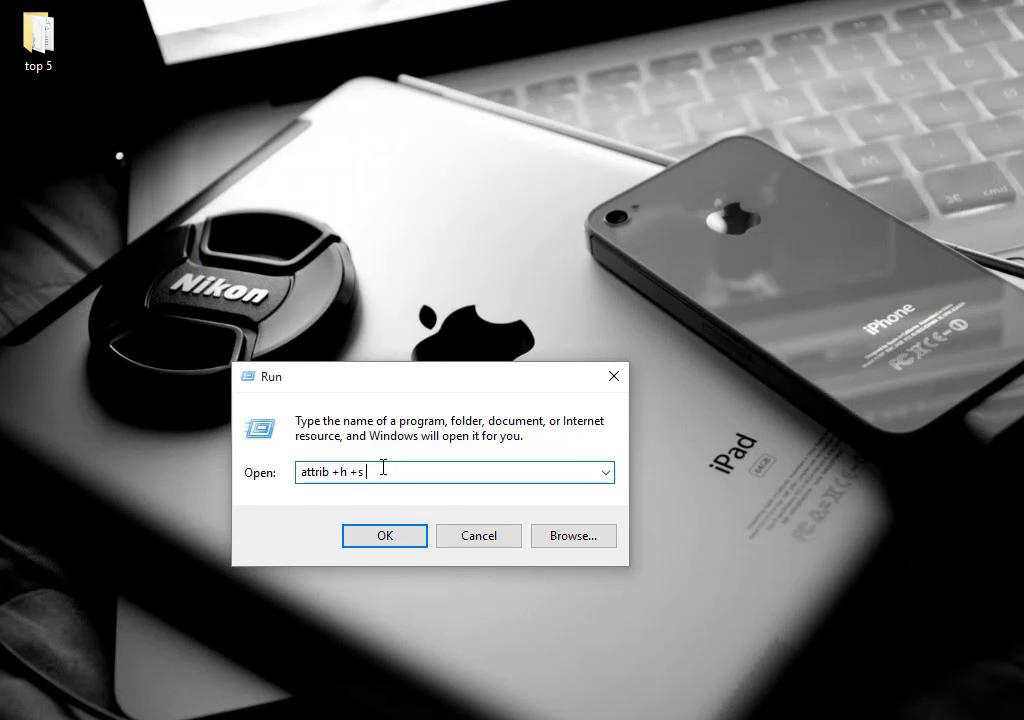
{"action": "type", "text": "F"}
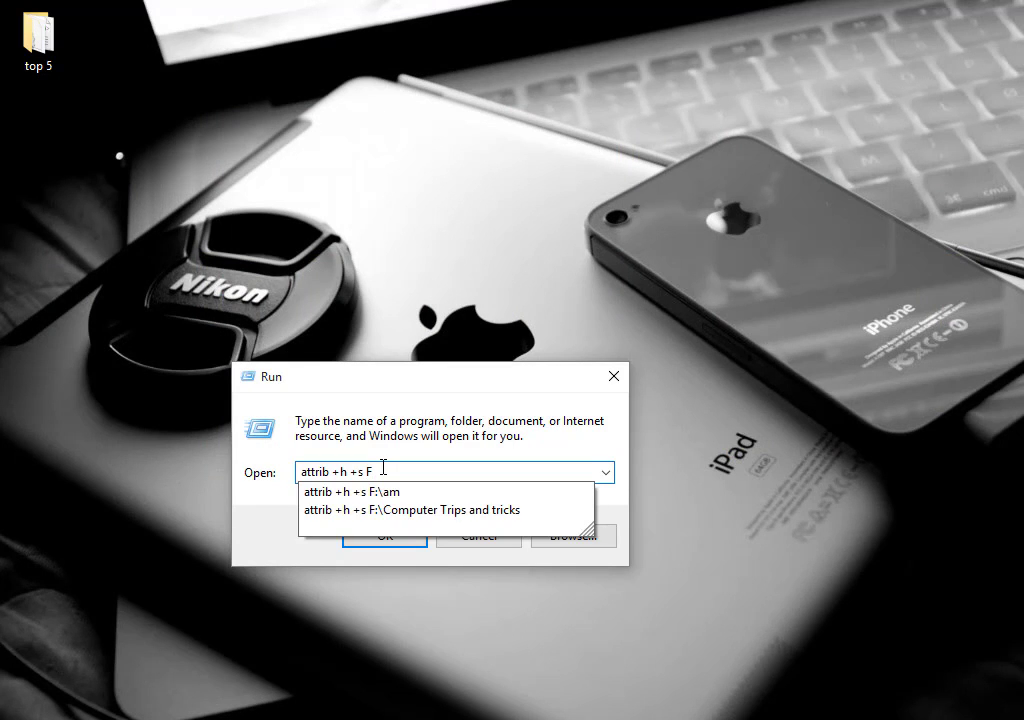
{"action": "type", "text": ":\\STAR"}
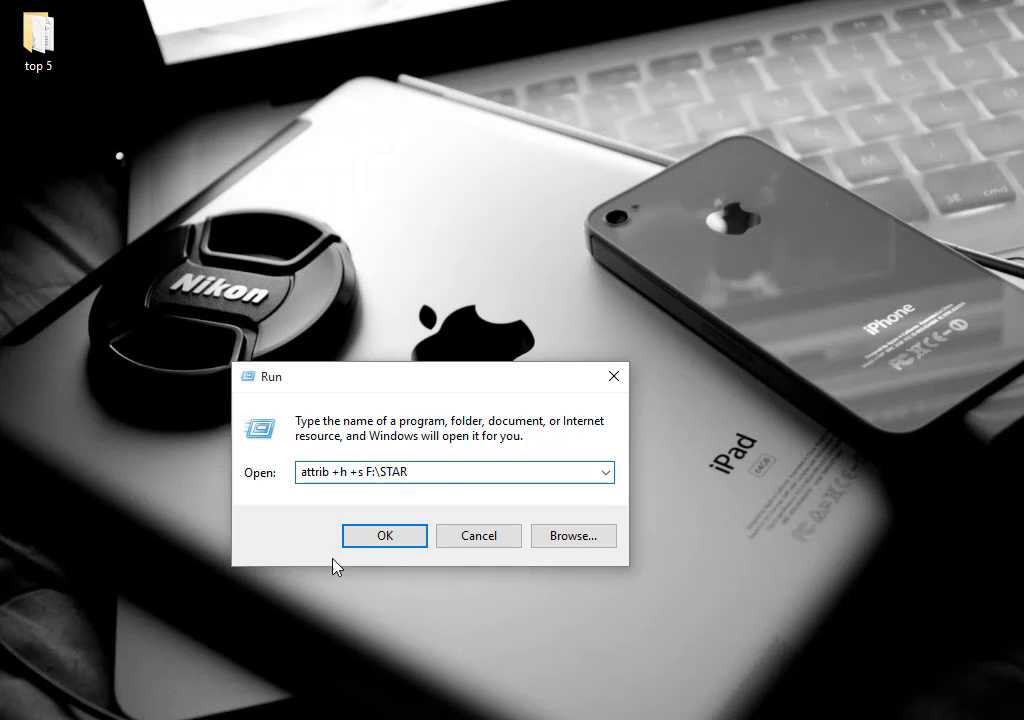
{"action": "left_click", "coordinate": [382, 547]}
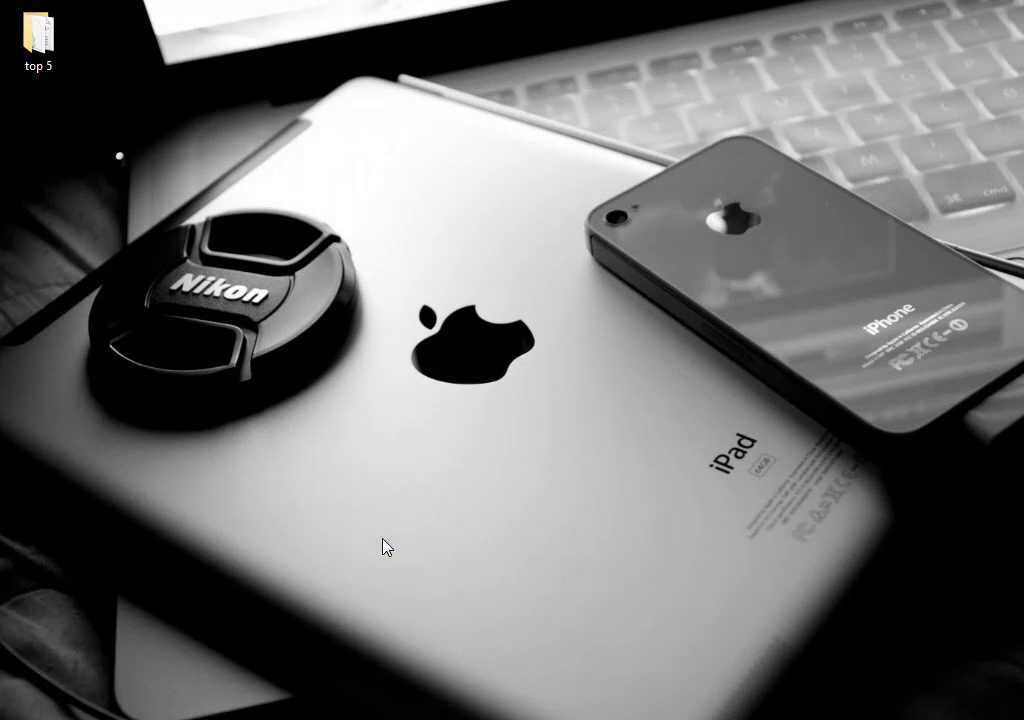
Step: Open Local Disk (F:) in File Explorer and check whether the STAR folder is still listed
{"action": "key", "text": "super"}
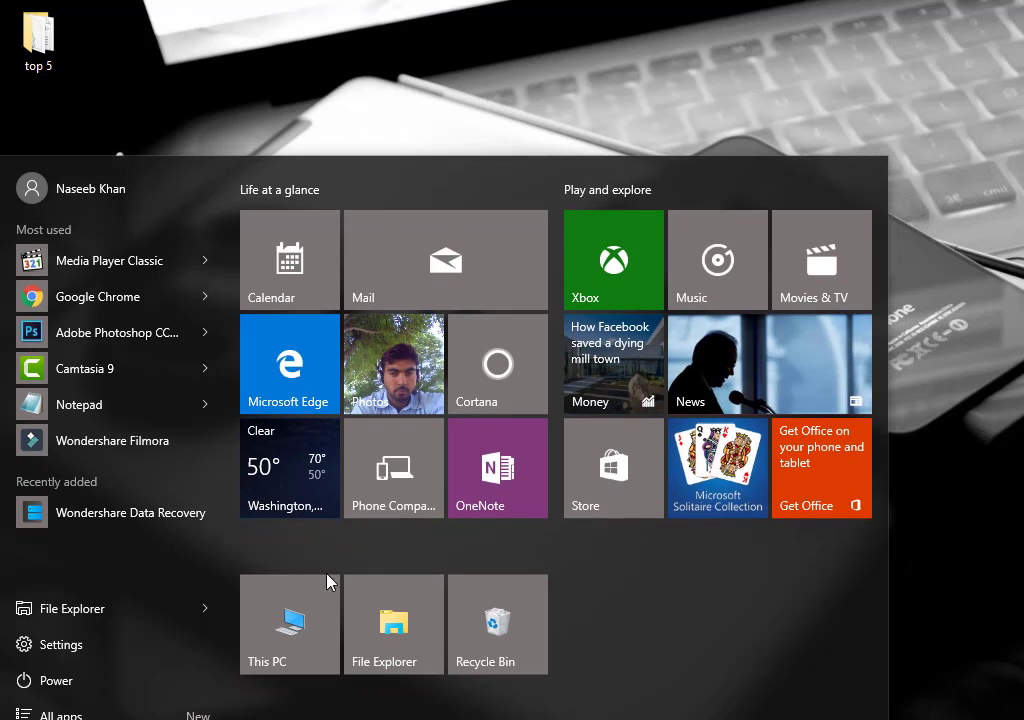
{"action": "left_click", "coordinate": [338, 608]}
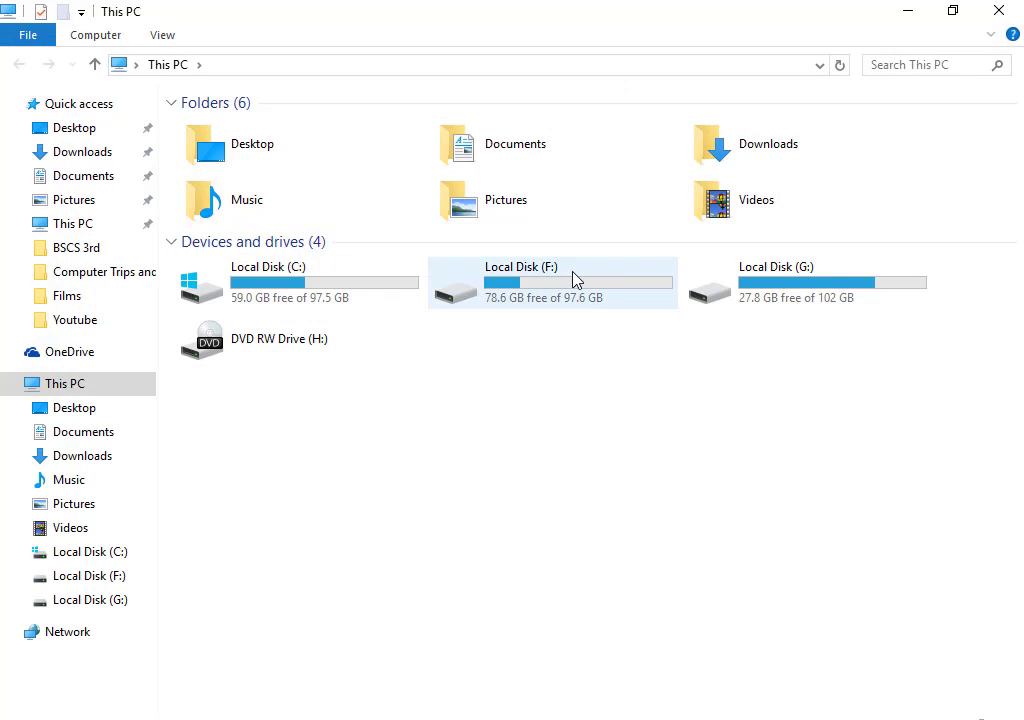
{"action": "double_click", "coordinate": [572, 279]}
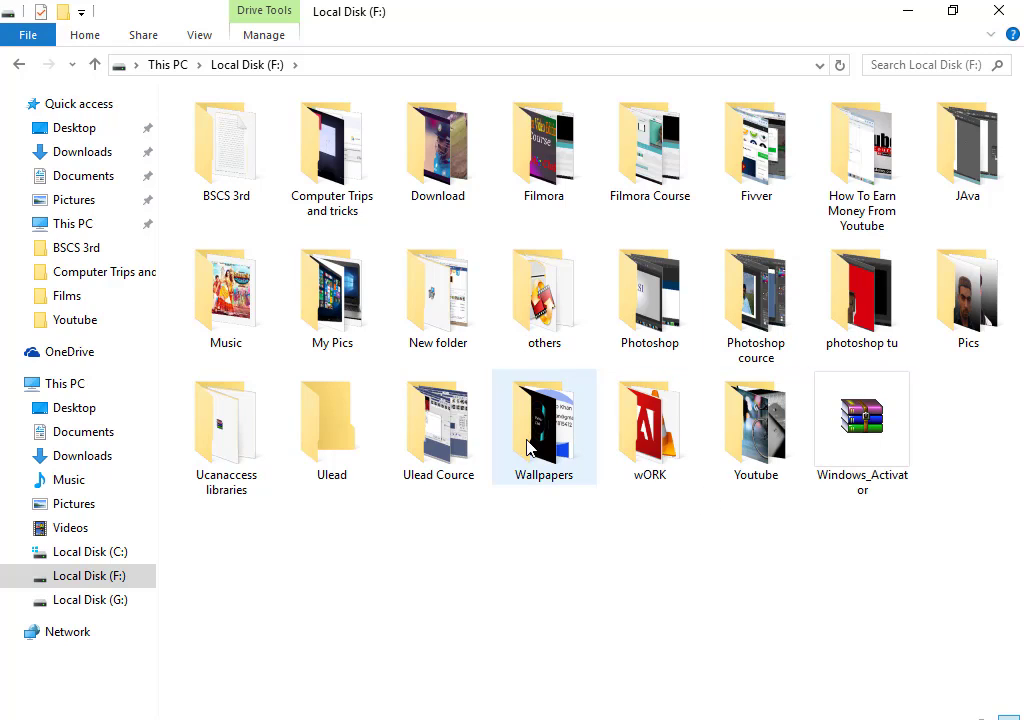
{"action": "mouse_move", "coordinate": [506, 448]}
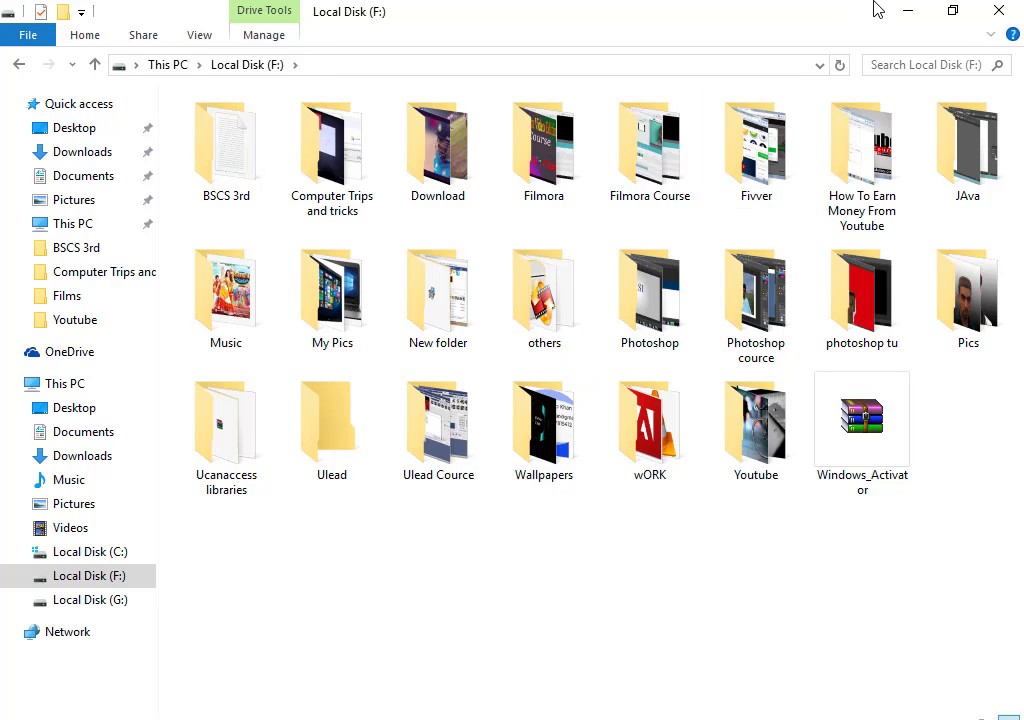
{"action": "key", "text": "super"}
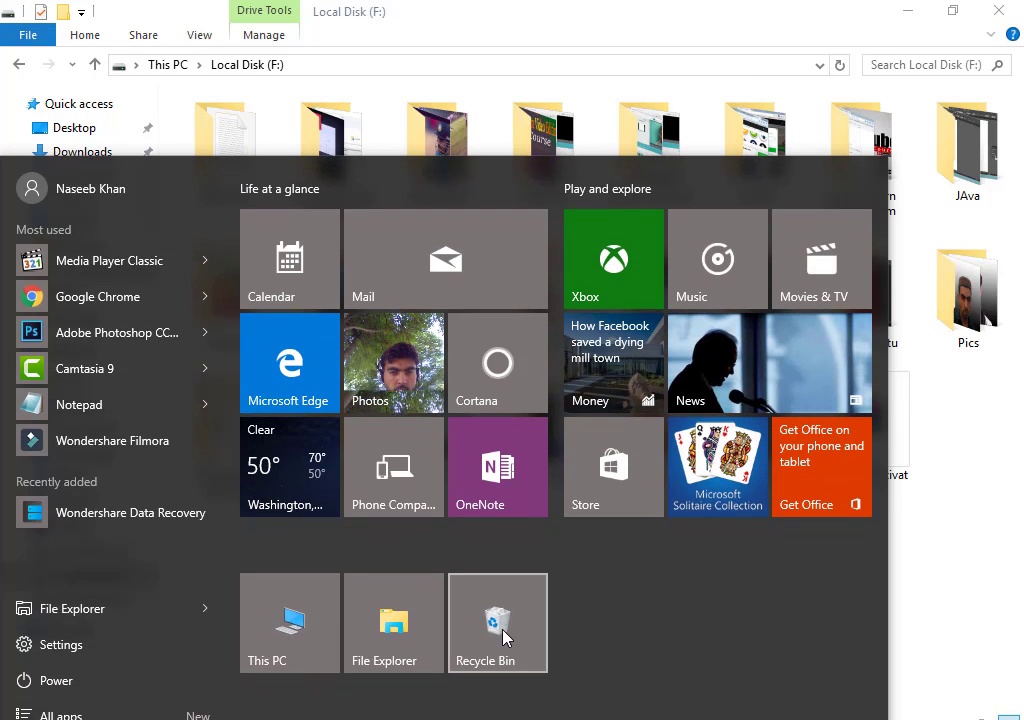
{"action": "left_click", "coordinate": [737, 8]}
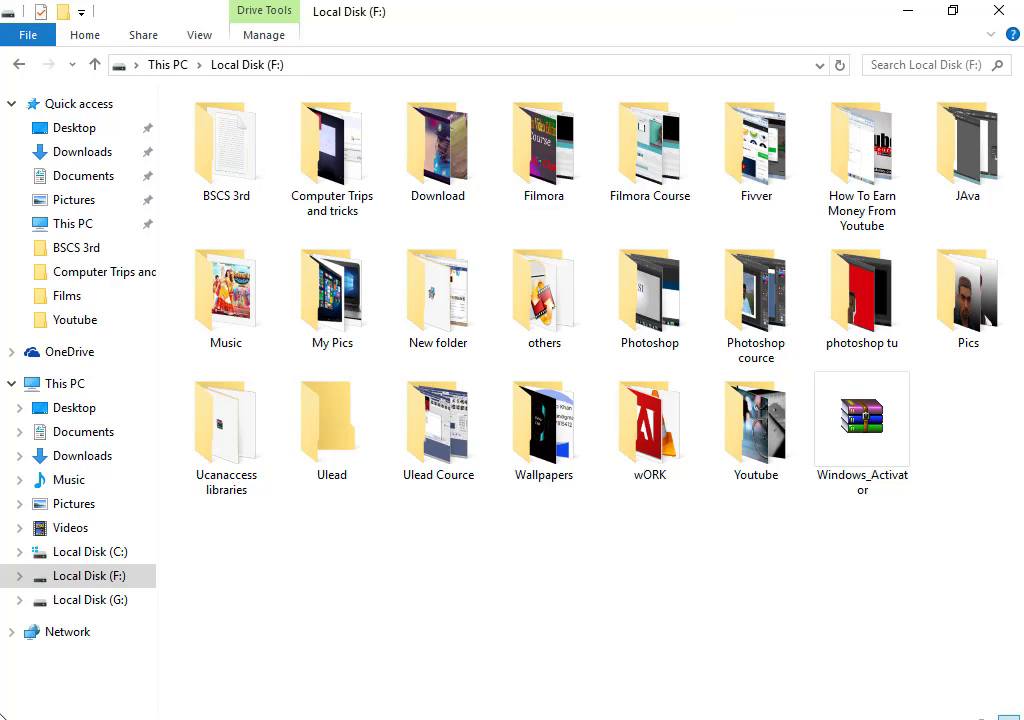
{"action": "key", "text": "super"}
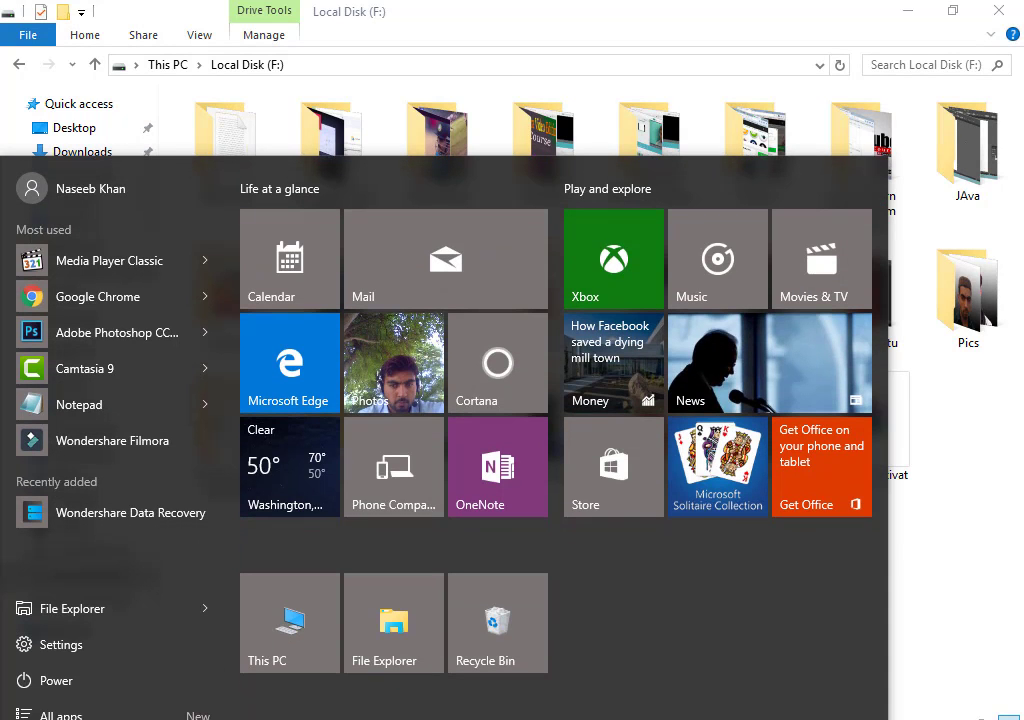
{"action": "left_click", "coordinate": [926, 640]}
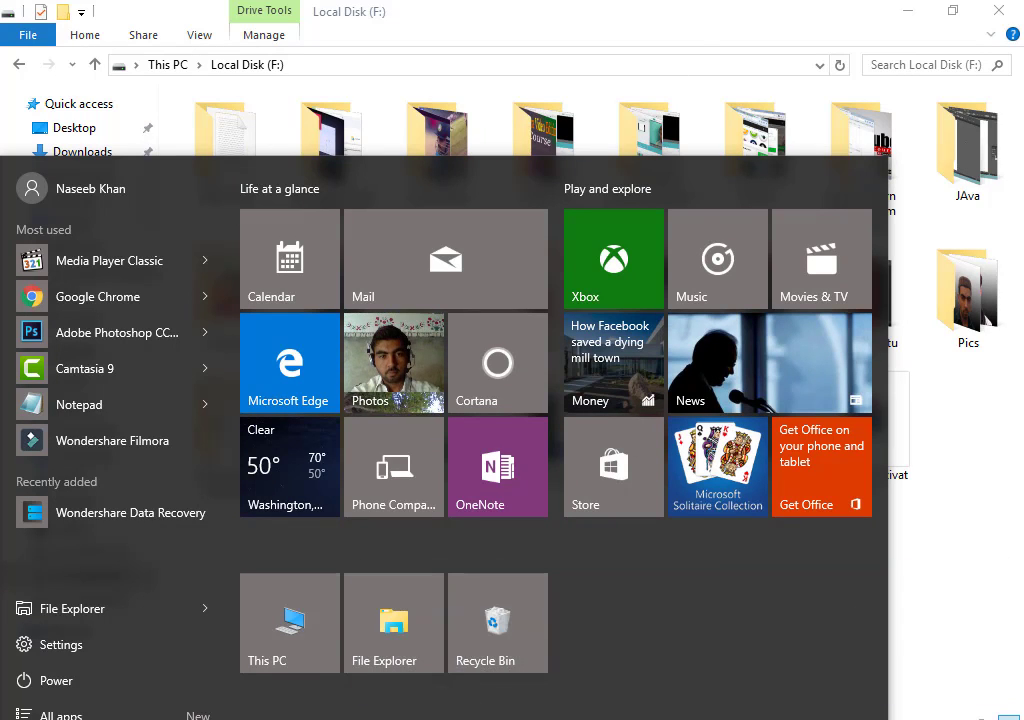
{"action": "key", "text": "Escape"}
Step: Reopen the Run dialog, change the previous command to "attrib -h -s F:\STAR" and execute it to unhide the folder
{"action": "key", "text": "super+x"}
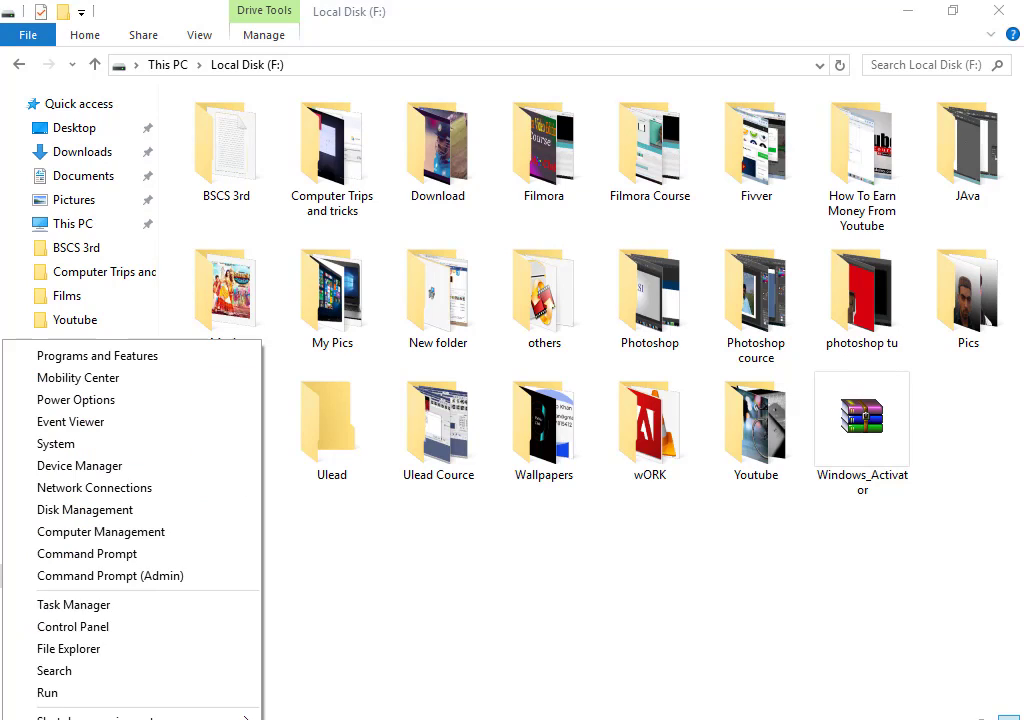
{"action": "left_click", "coordinate": [48, 693]}
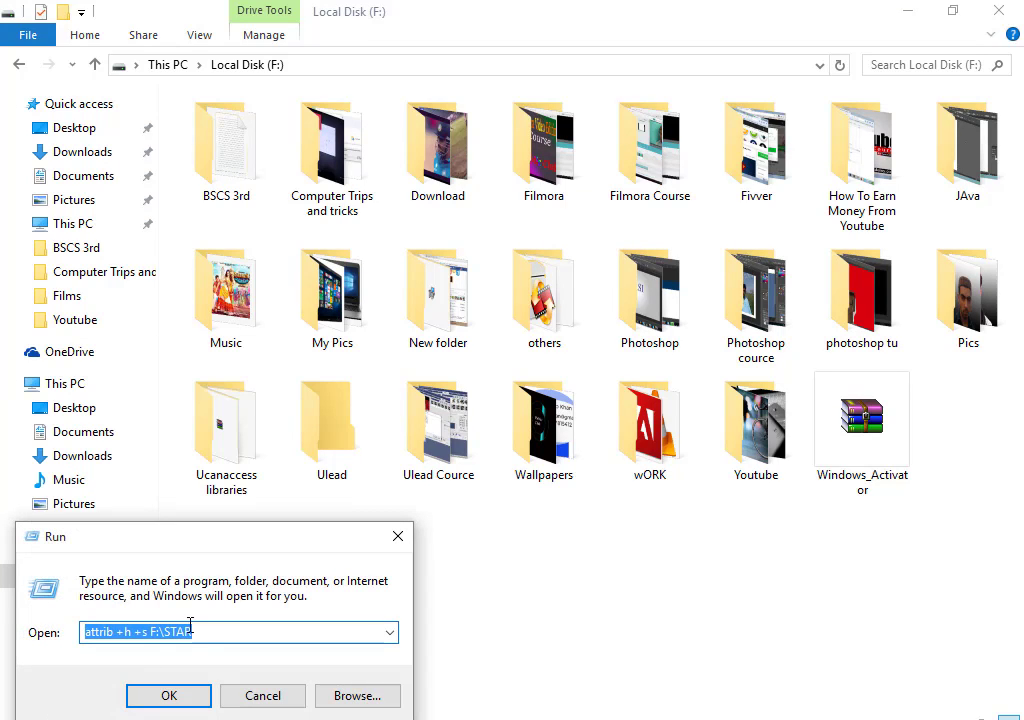
{"action": "left_click", "coordinate": [157, 634]}
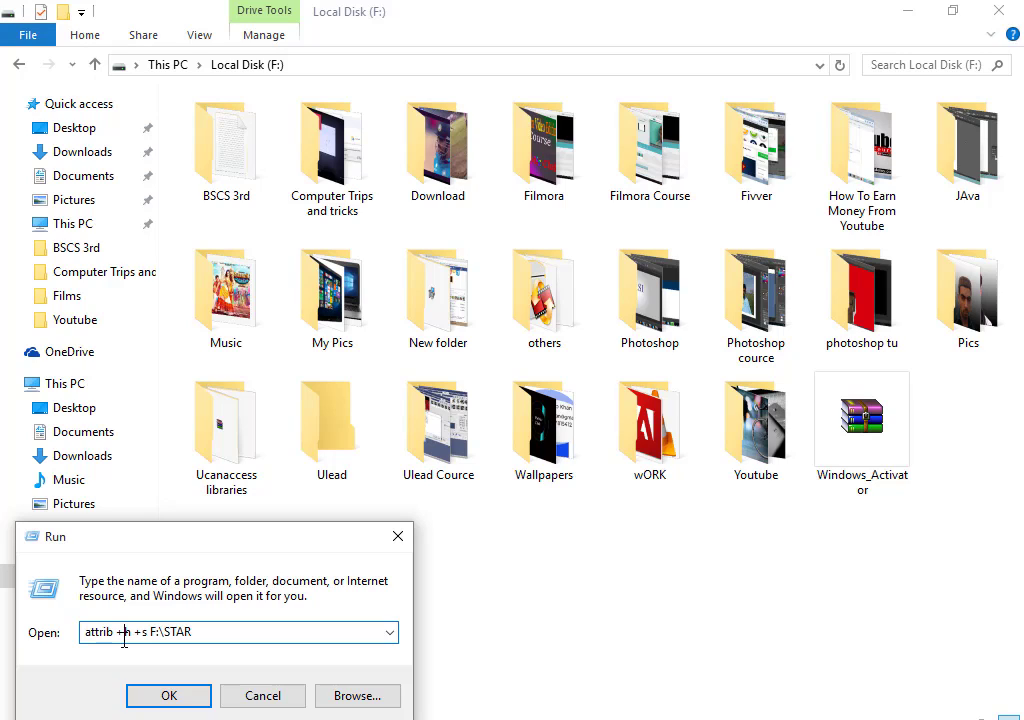
{"action": "left_click", "coordinate": [124, 632]}
{"action": "key", "text": "BackSpace"}
{"action": "type", "text": "-"}
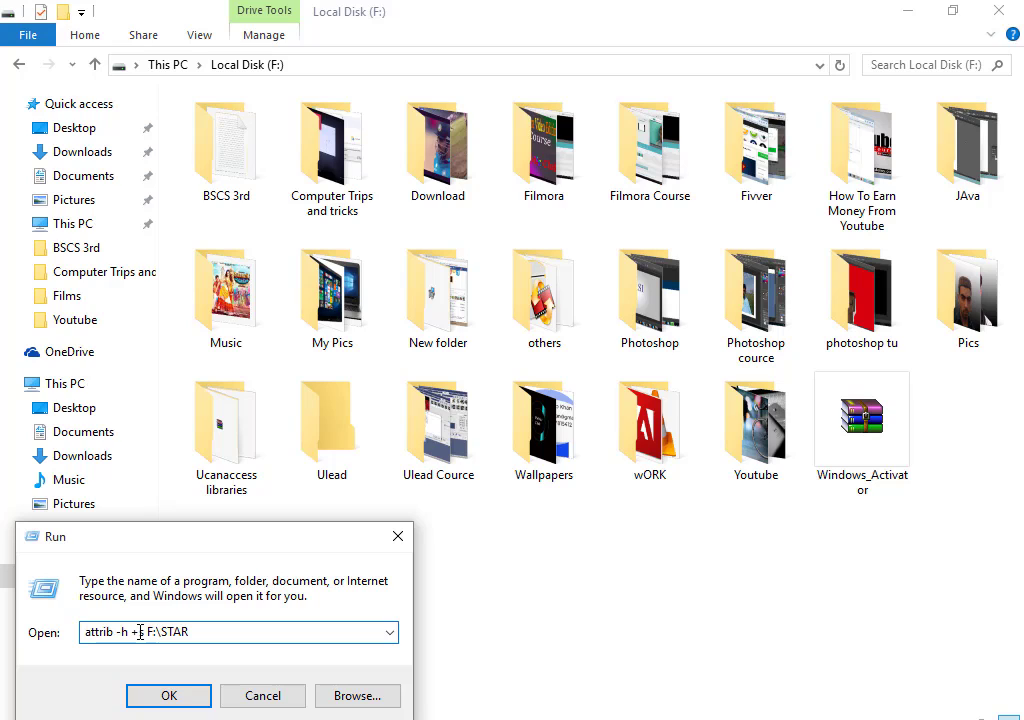
{"action": "left_click", "coordinate": [140, 632]}
{"action": "key", "text": "BackSpace"}
{"action": "type", "text": "-"}
{"action": "left_click", "coordinate": [146, 701]}
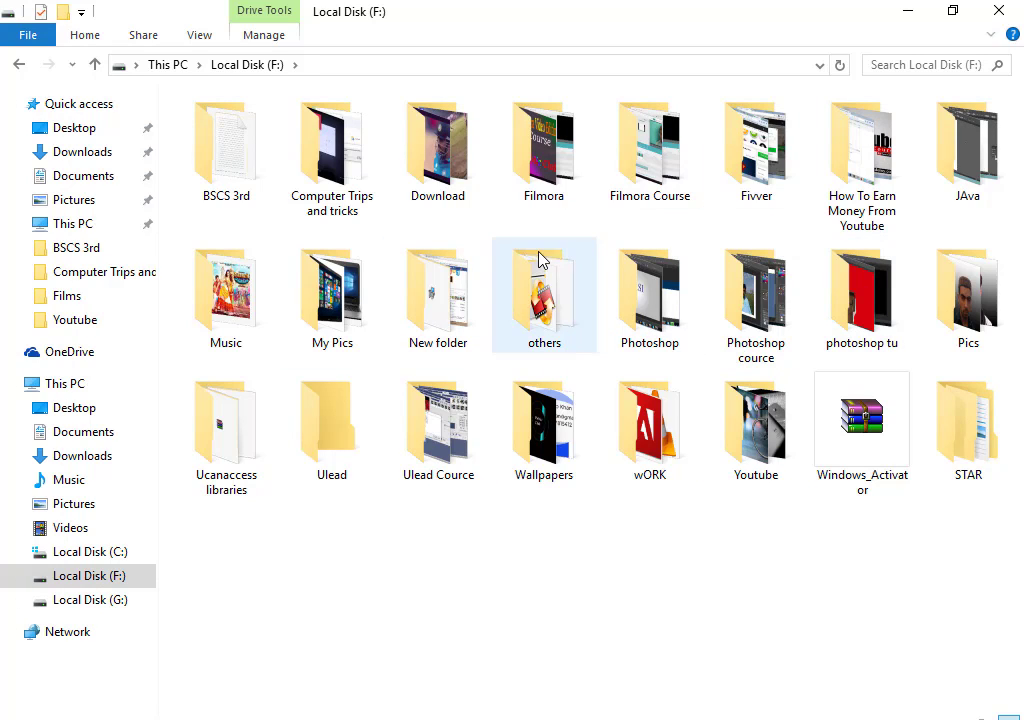
Step: Execute the stored command "attrib -h -s F:\STAR" once more from the Run dialog
{"action": "mouse_move", "coordinate": [539, 260]}
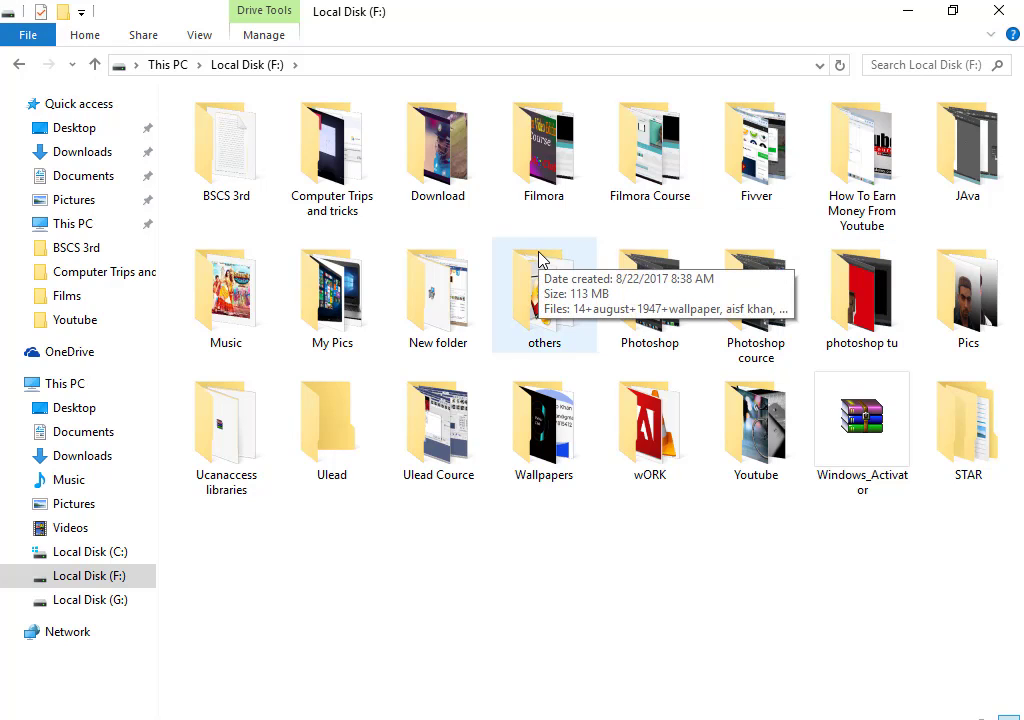
{"action": "key", "text": "super+x"}
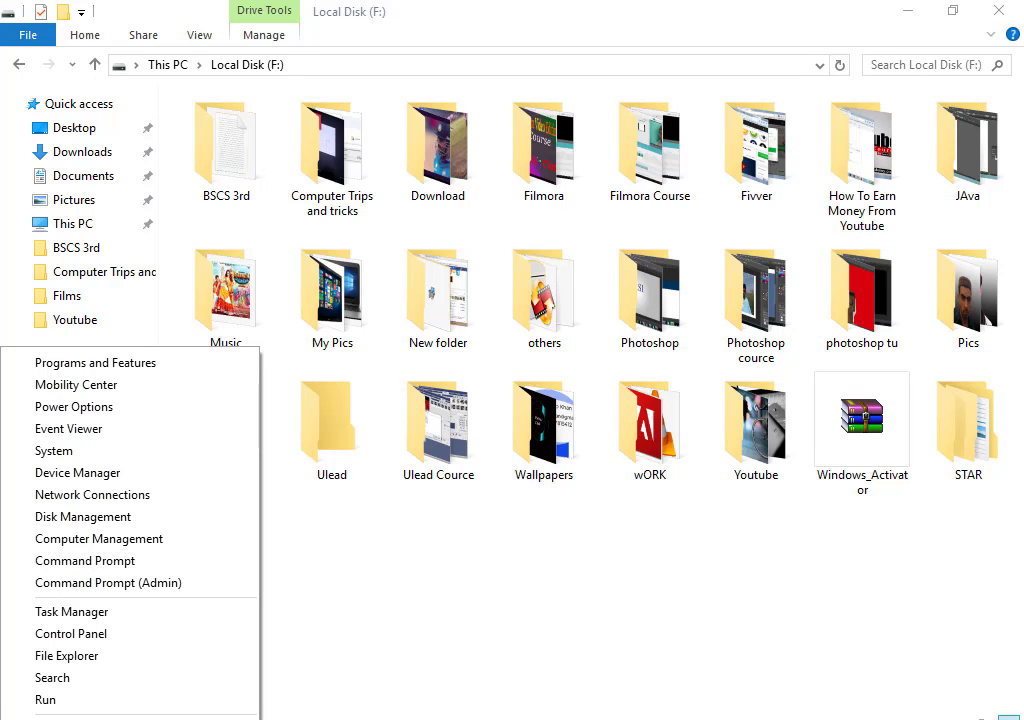
{"action": "left_click", "coordinate": [60, 700]}
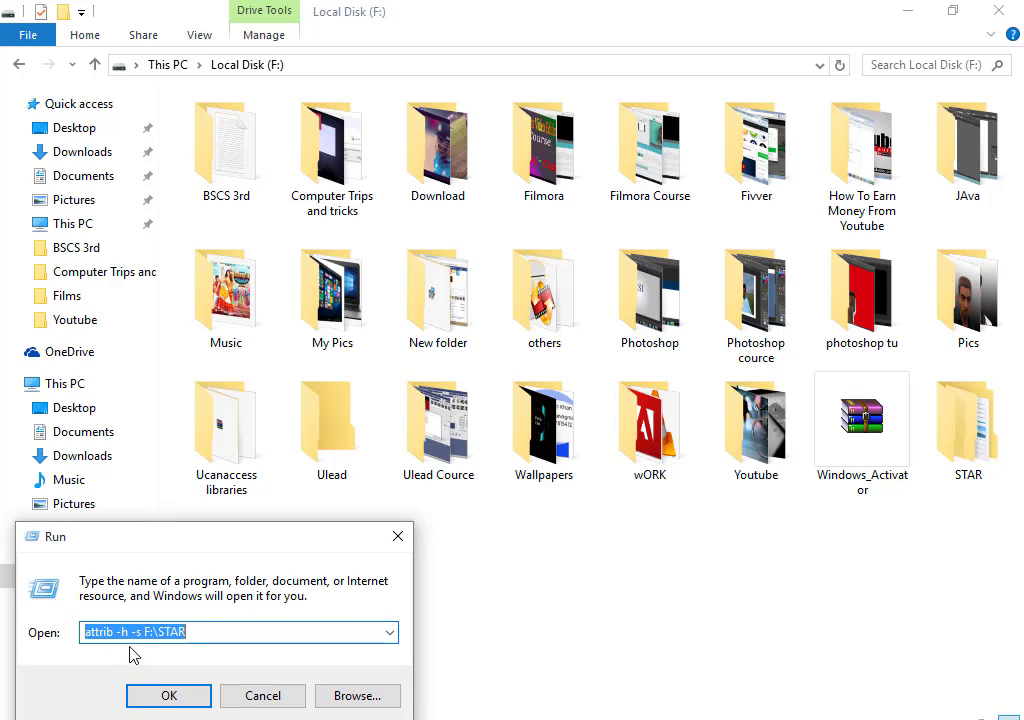
{"action": "left_click", "coordinate": [188, 632]}
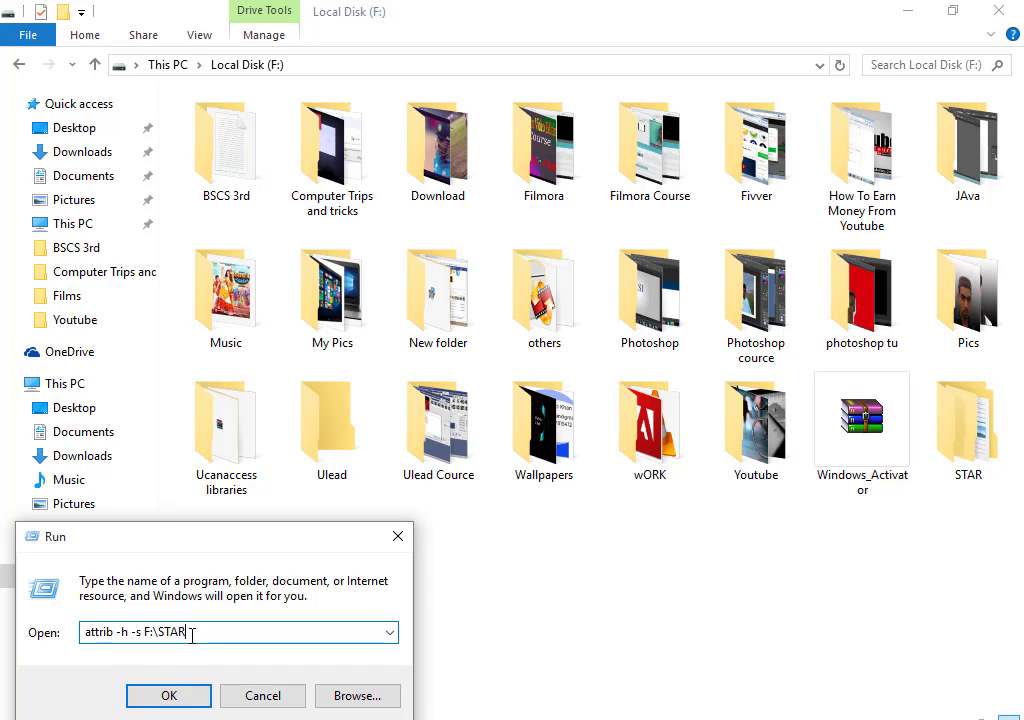
{"action": "left_click", "coordinate": [167, 701]}
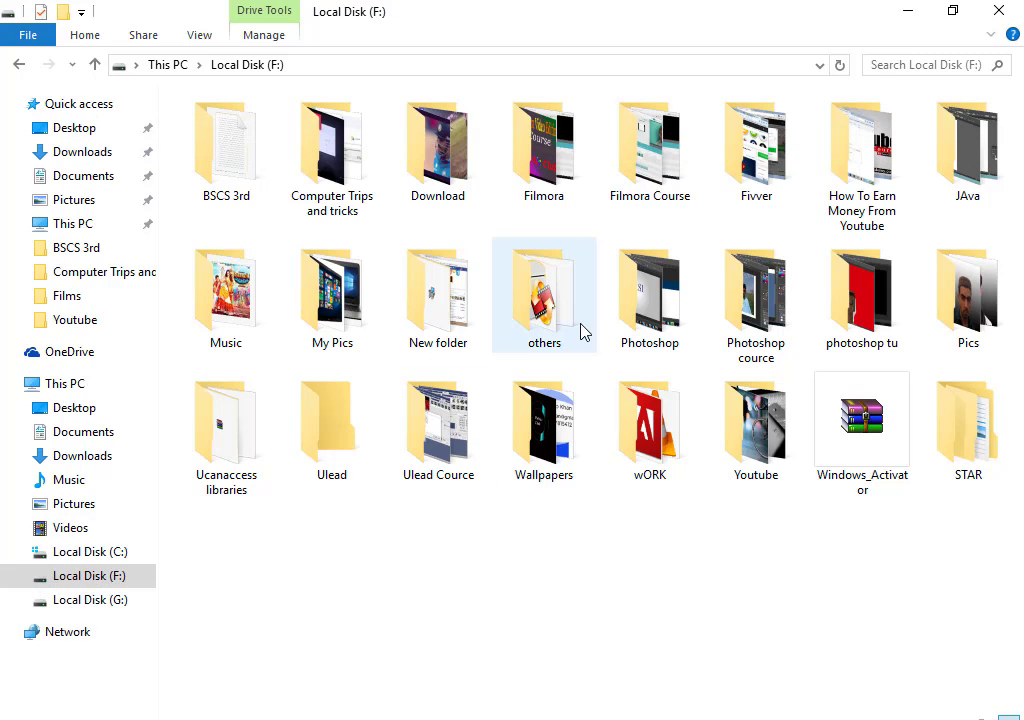
Step: Open the STAR folder on Local Disk (F:) and its Ukead Video Studio subfolder to check their contents
{"action": "mouse_move", "coordinate": [583, 331]}
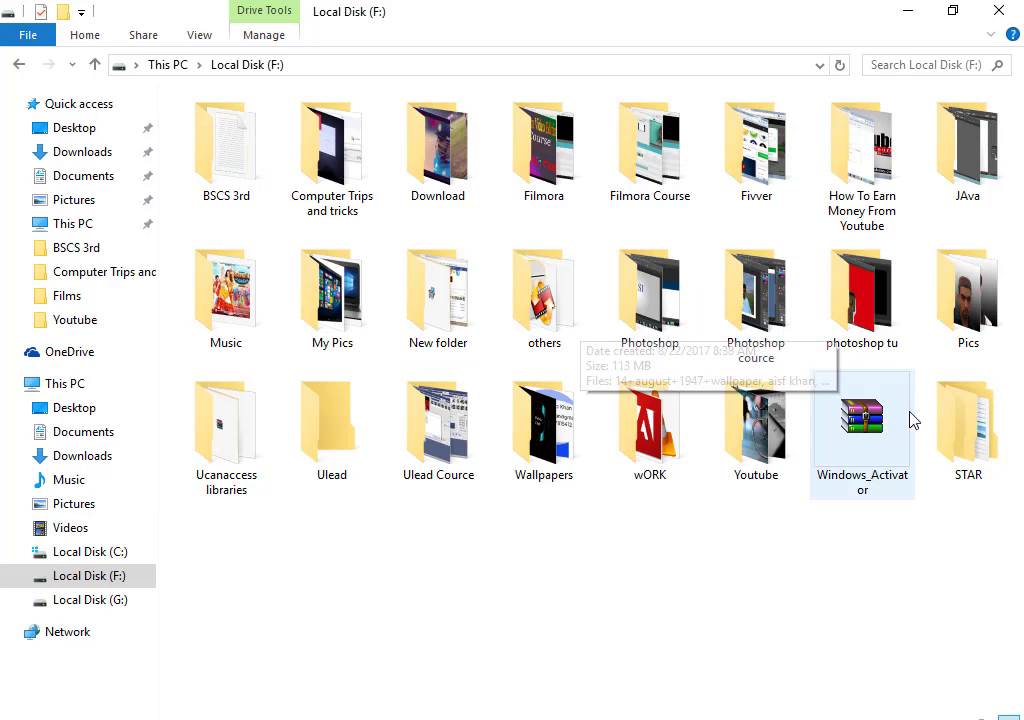
{"action": "mouse_move", "coordinate": [948, 441]}
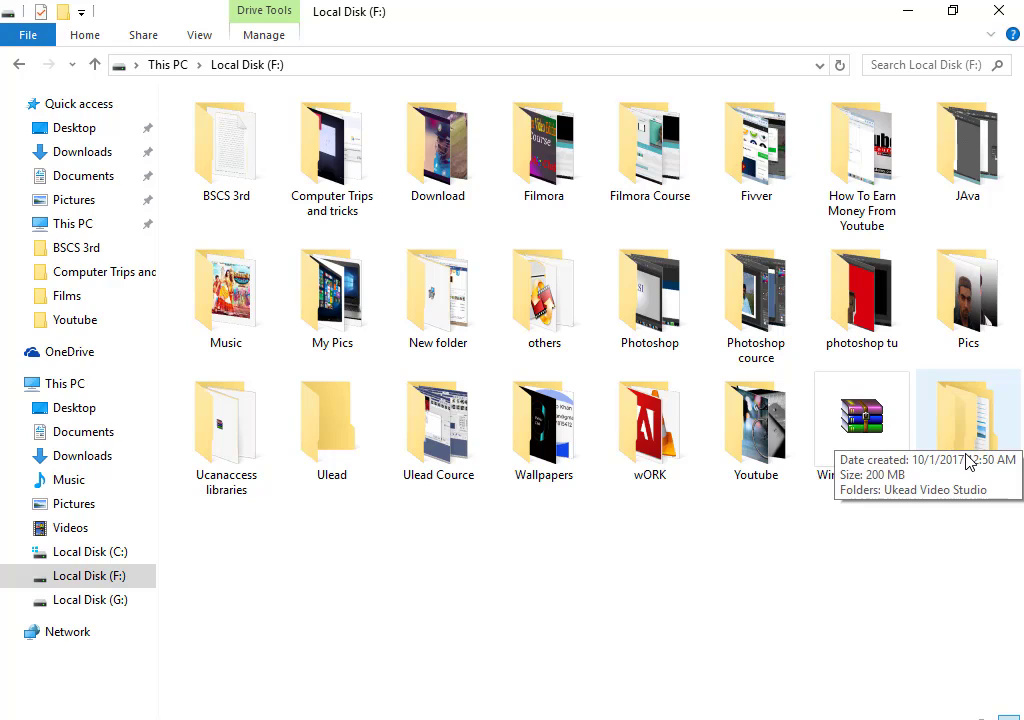
{"action": "left_click", "coordinate": [1005, 443]}
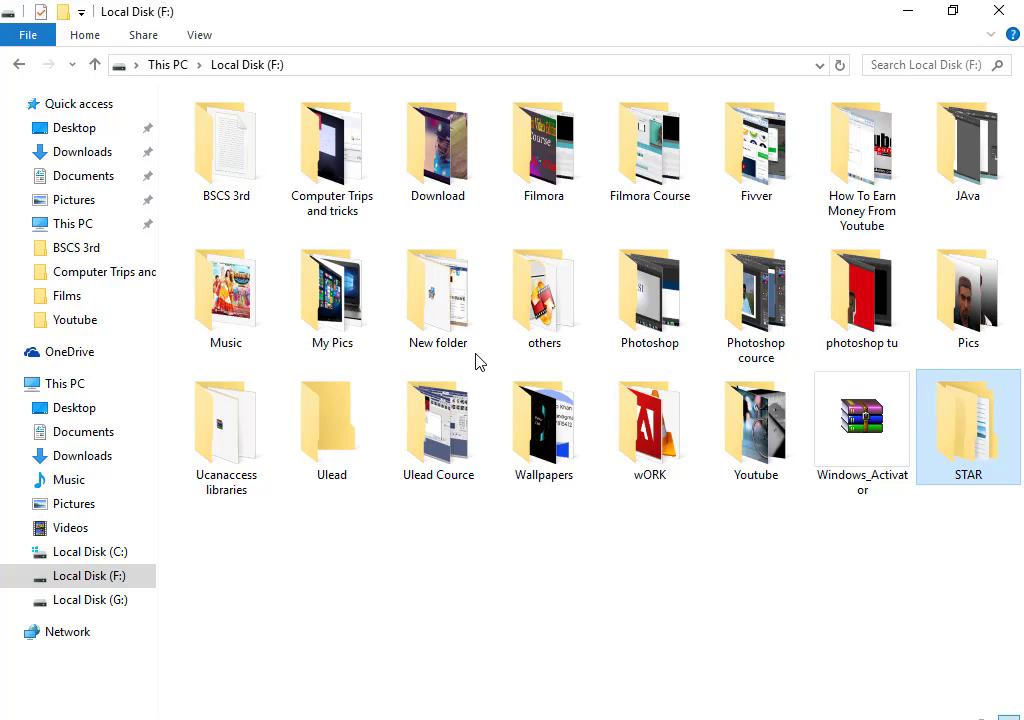
{"action": "double_click", "coordinate": [942, 440]}
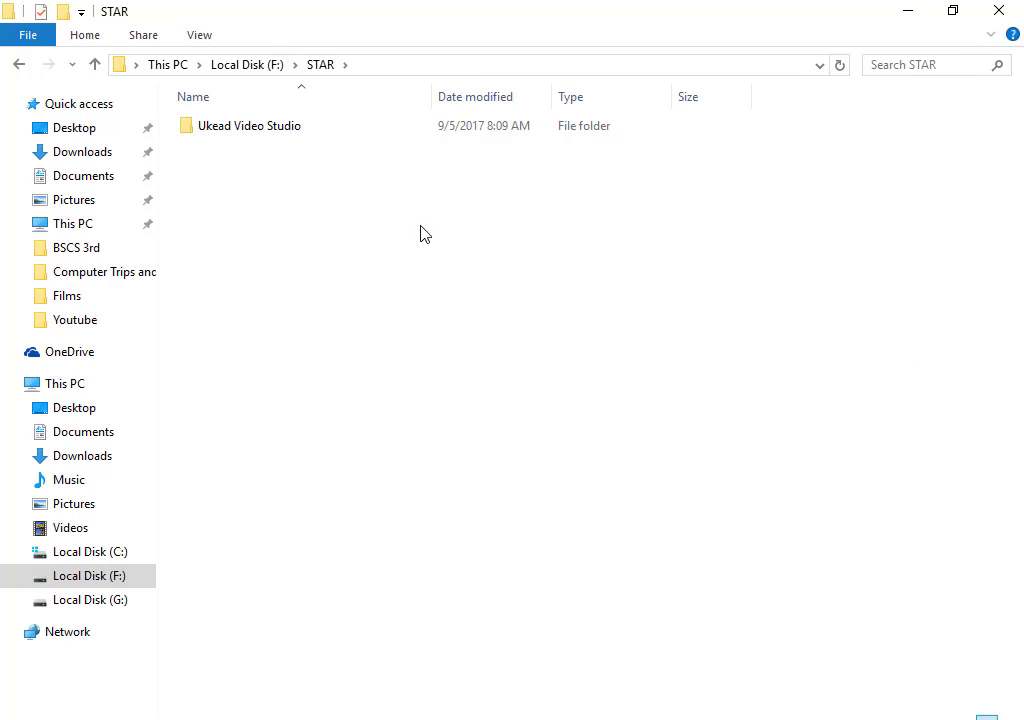
{"action": "double_click", "coordinate": [398, 142]}
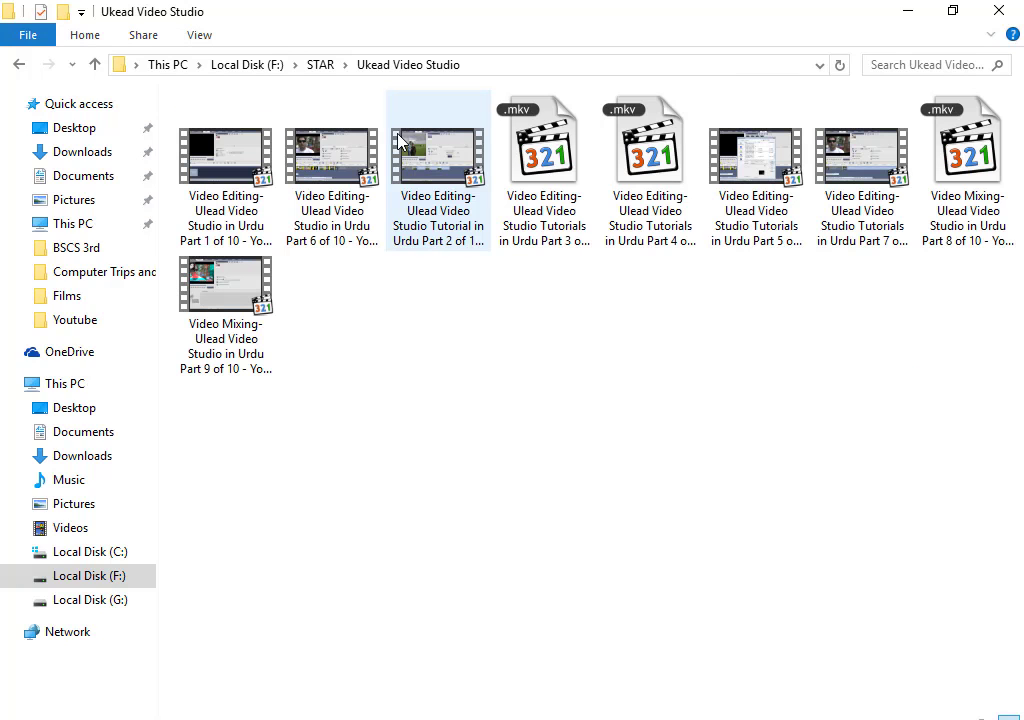
Step: Go back from the Ukead Video Studio folder to This PC and close the File Explorer window
{"action": "left_click", "coordinate": [16, 66]}
{"action": "left_click", "coordinate": [16, 66]}
{"action": "left_click", "coordinate": [16, 66]}
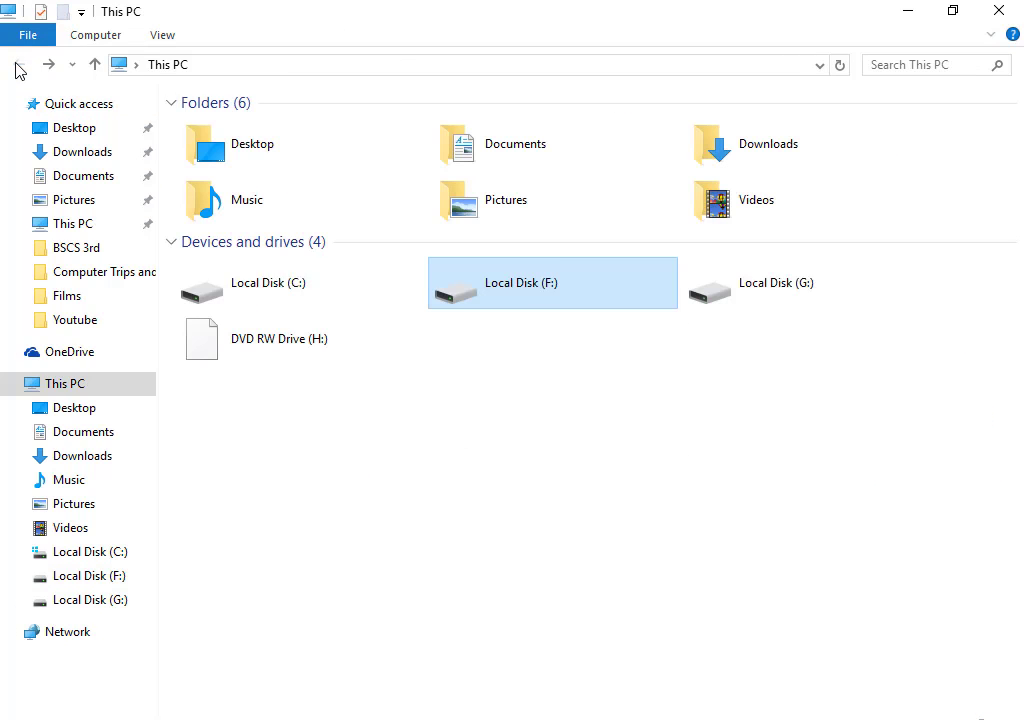
{"action": "left_click", "coordinate": [998, 10]}
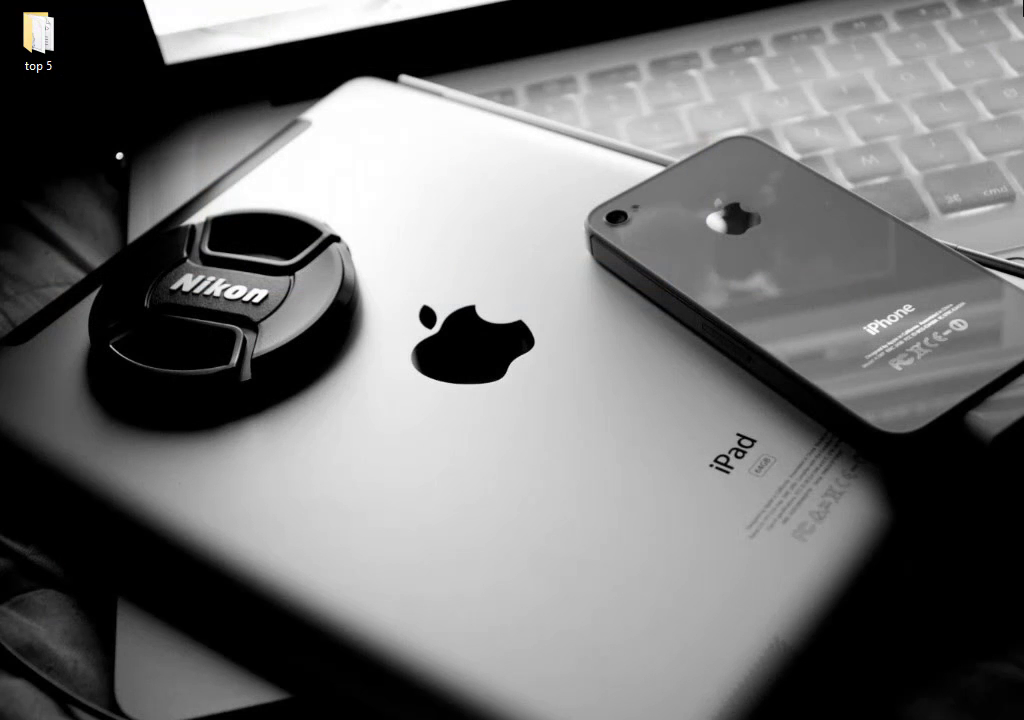